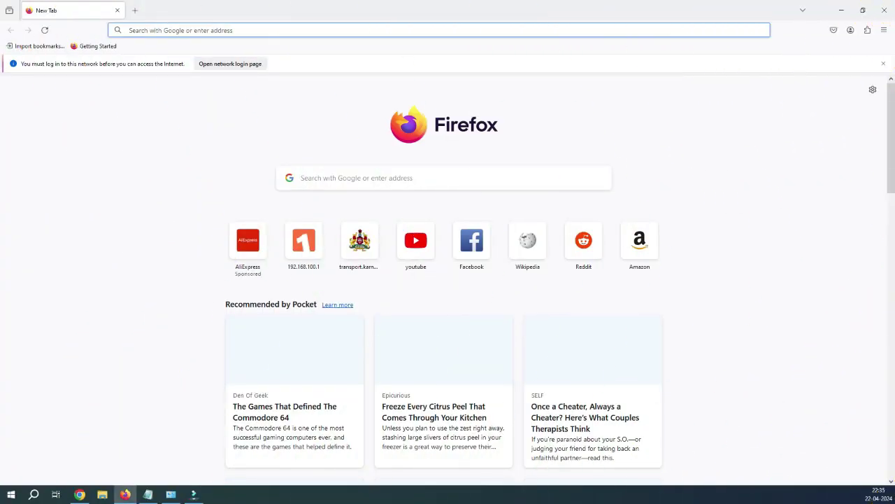
Enter 192.168.0.1 in Firefox's address bar to reach the DIR-615 login page
key("Down")
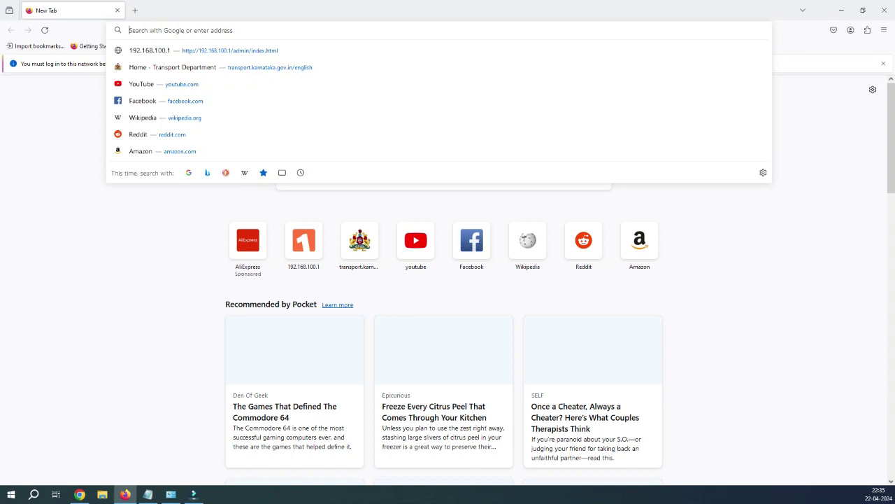
key("Escape")
key("Down")
type("192.168")
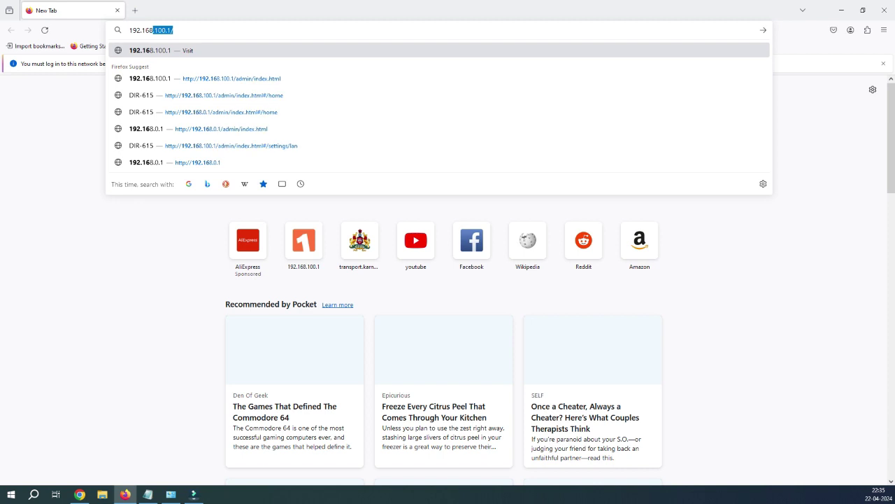
type(".")
type("0.1")
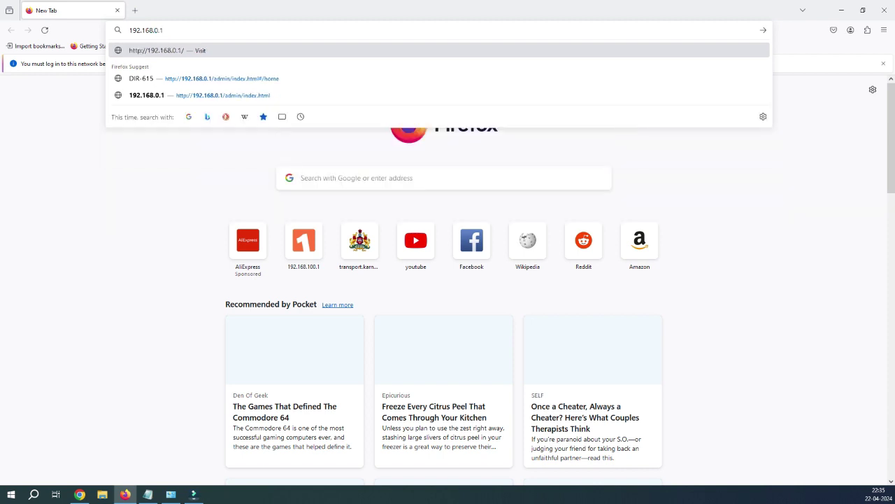
key("Return")
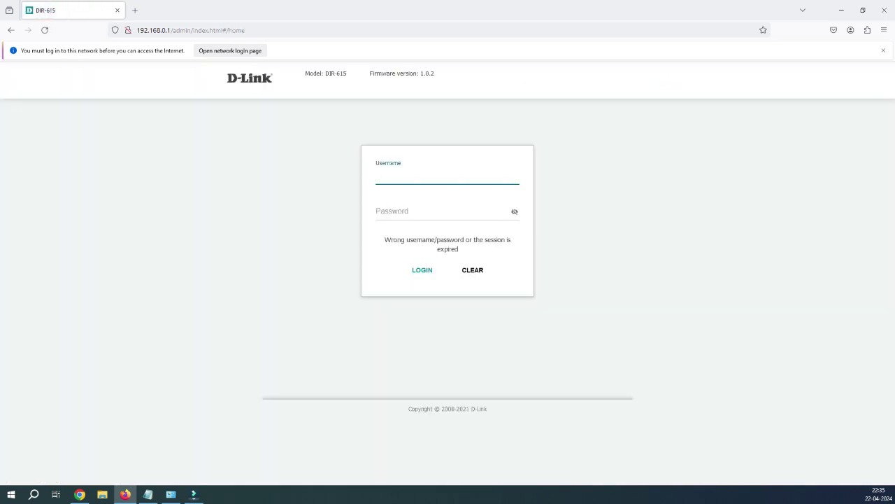
Sign in with the router's username and password, declining Firefox's offer to save it
double_click(153, 31)
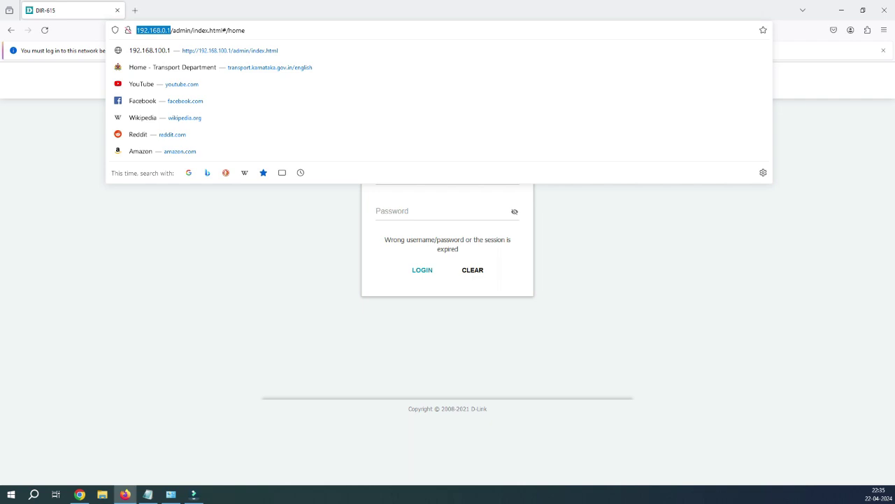
key("Escape")
left_click(447, 177)
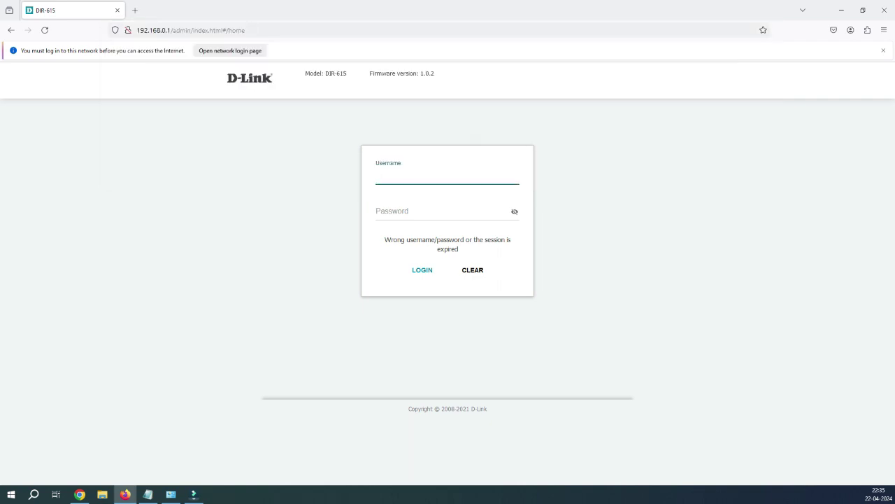
type("admin")
key("Tab")
type("admin")
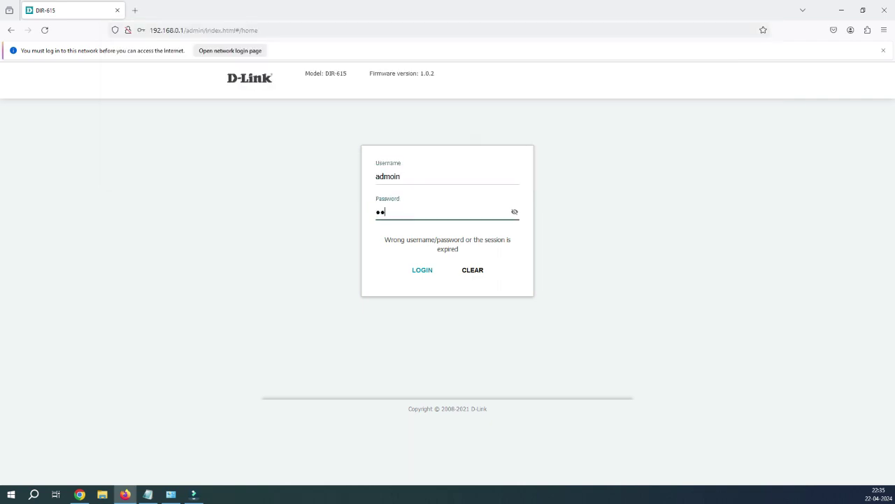
key("Return")
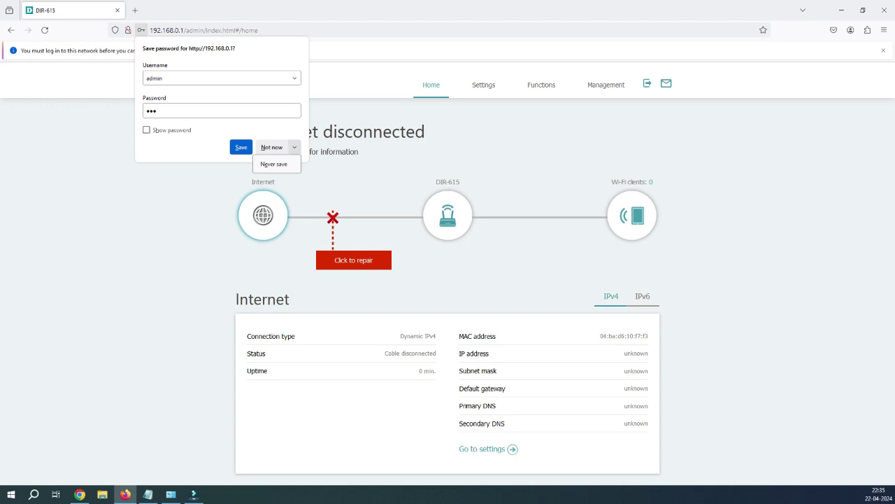
left_click(277, 164)
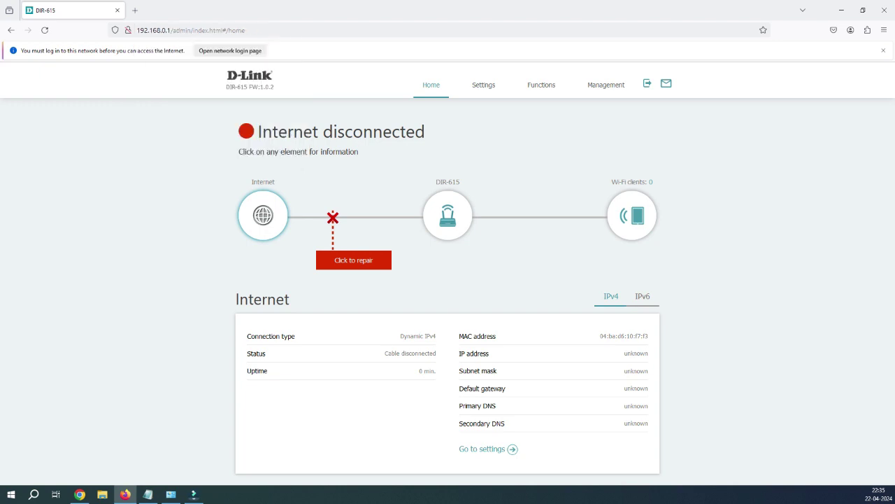
Open Settings > Network and review the LAN IP 192.168.0.1, mask 255.255.255.0 and DHCP range
mouse_move(483, 85)
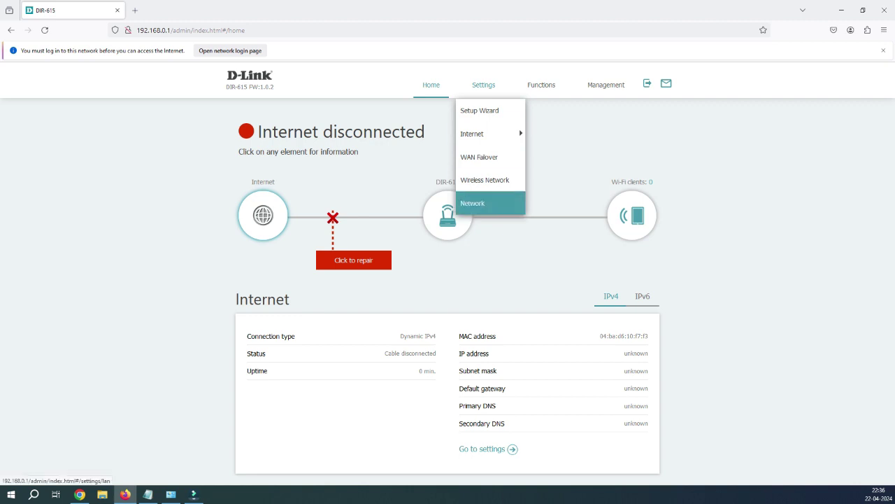
left_click(482, 203)
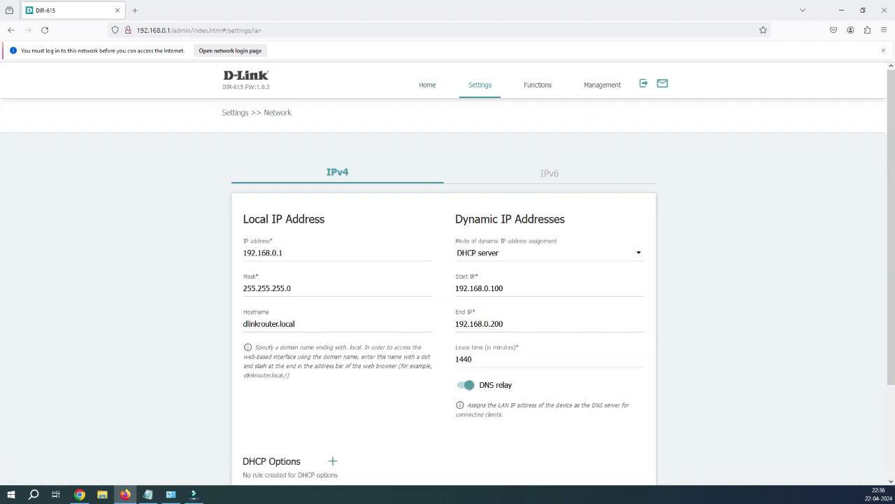
triple_click(263, 252)
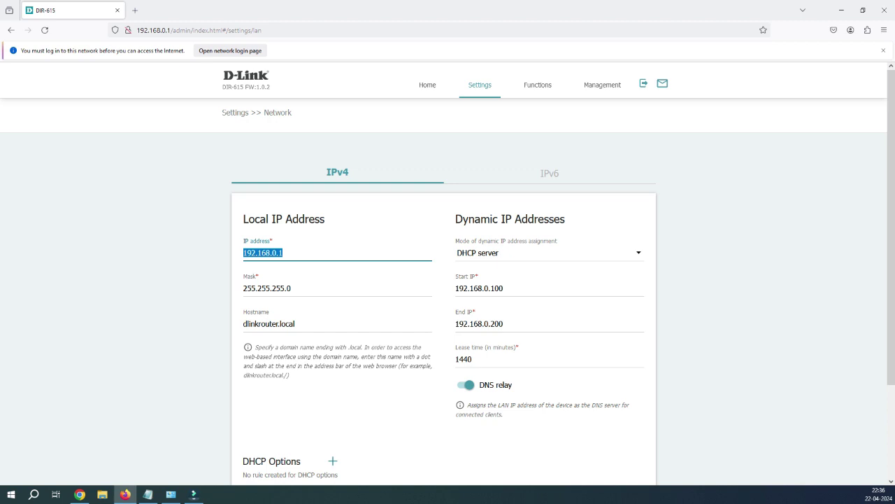
left_click_drag(291, 287, 244, 288)
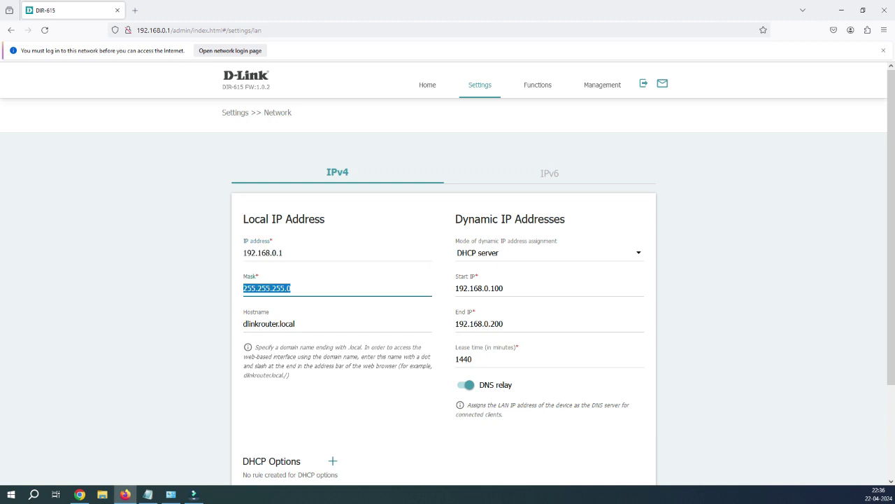
scroll(448, 270, "down", 1)
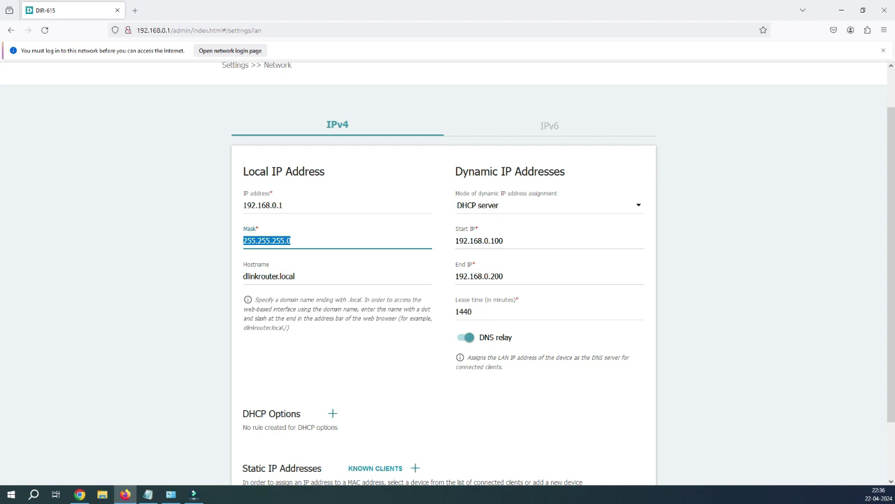
left_click_drag(490, 241, 477, 241)
left_click_drag(284, 205, 243, 205)
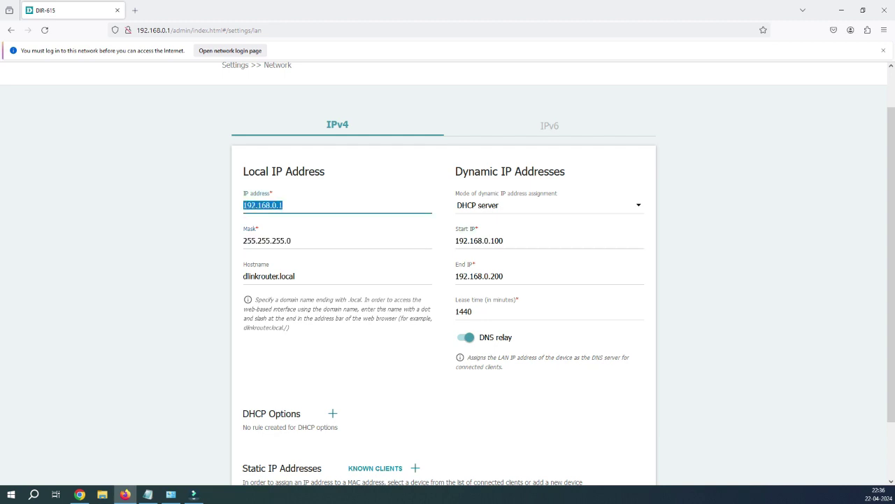
Change the router's LAN IP address from 192.168.0.1 to 192.168.100.1
left_click(245, 205)
key("ctrl+a")
left_click(504, 240)
key("ctrl+a")
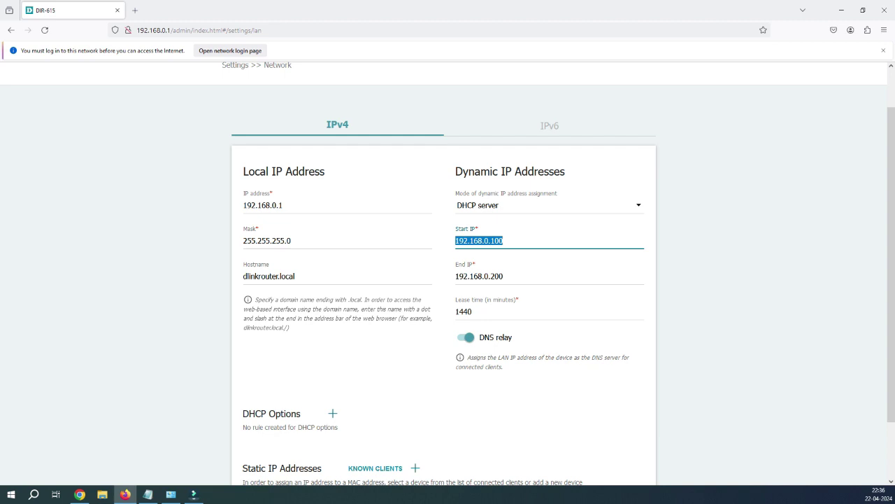
left_click(272, 205)
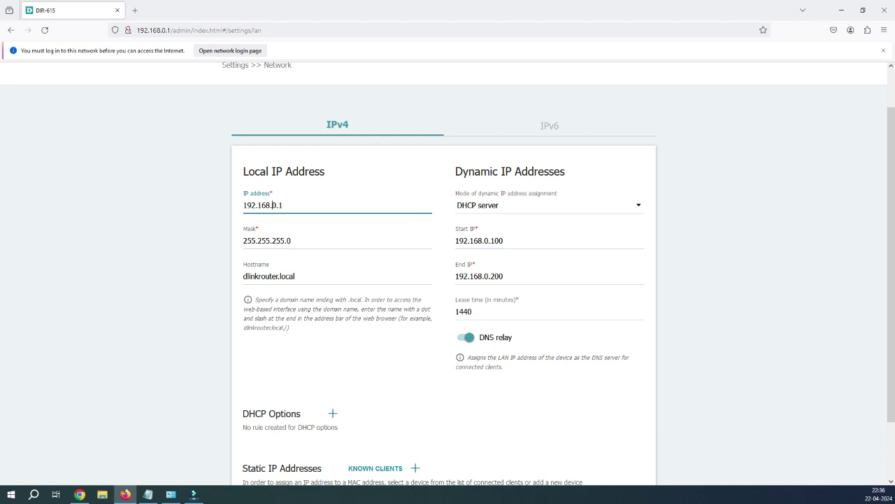
type("10")
scroll(280, 205, "down", 1)
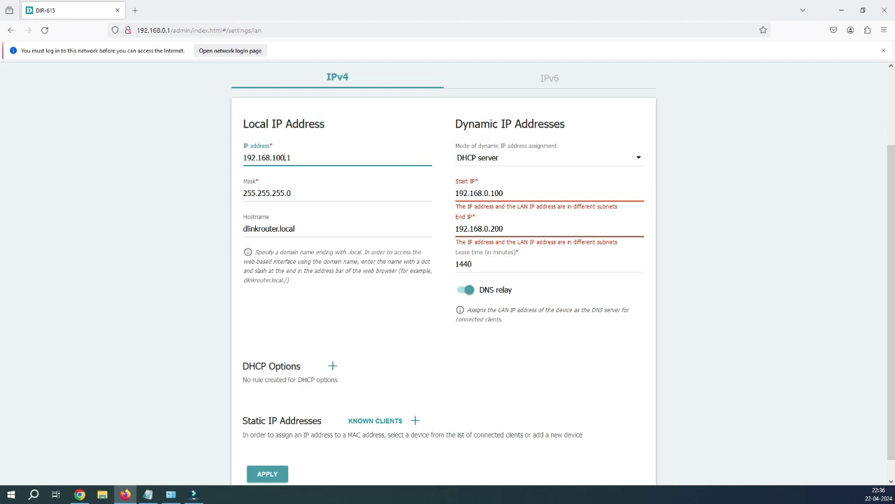
left_click_drag(284, 158, 272, 157)
Change the DHCP pool to 192.168.100.100 through 192.168.100.200
left_click(490, 193)
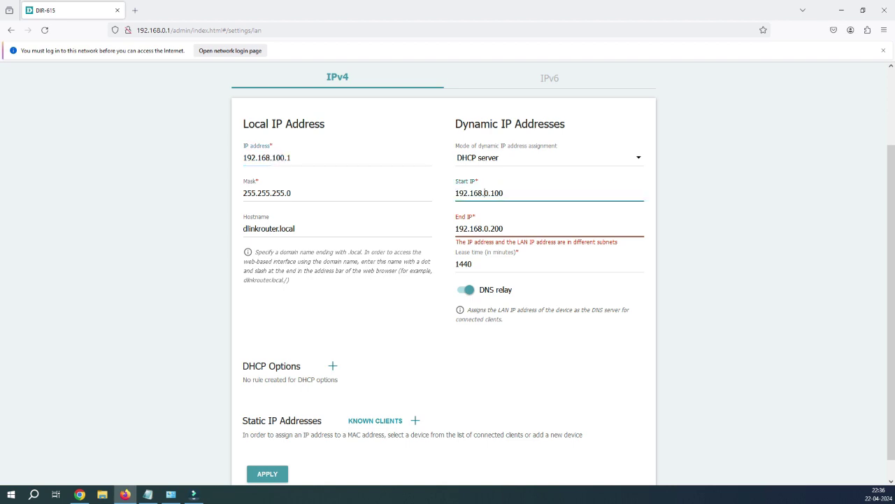
type("10")
left_click(485, 229)
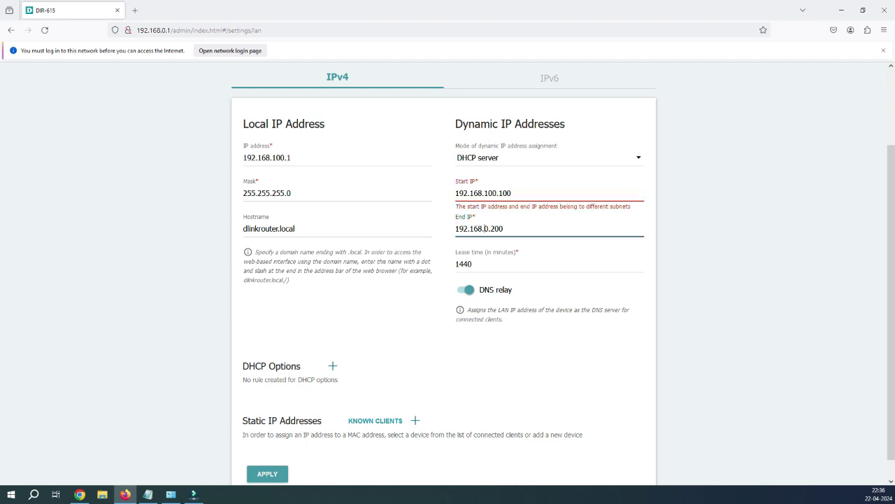
type("100")
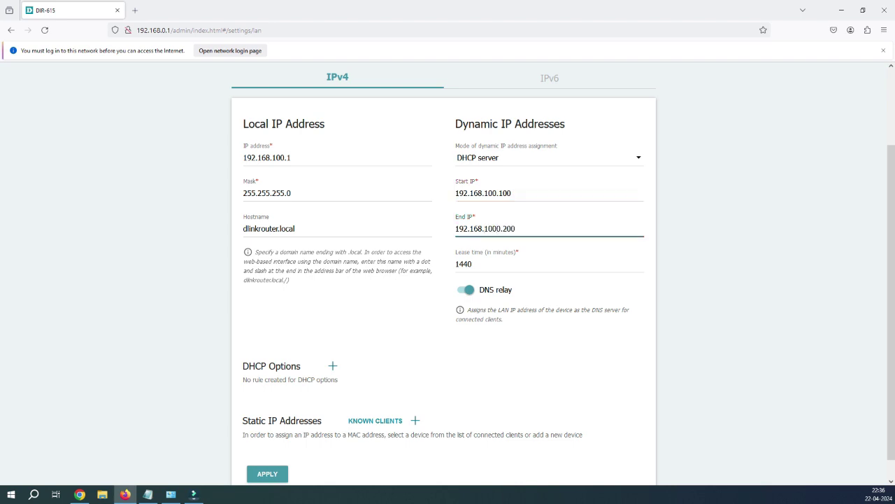
key("BackSpace")
key("shift+Tab")
key("Tab")
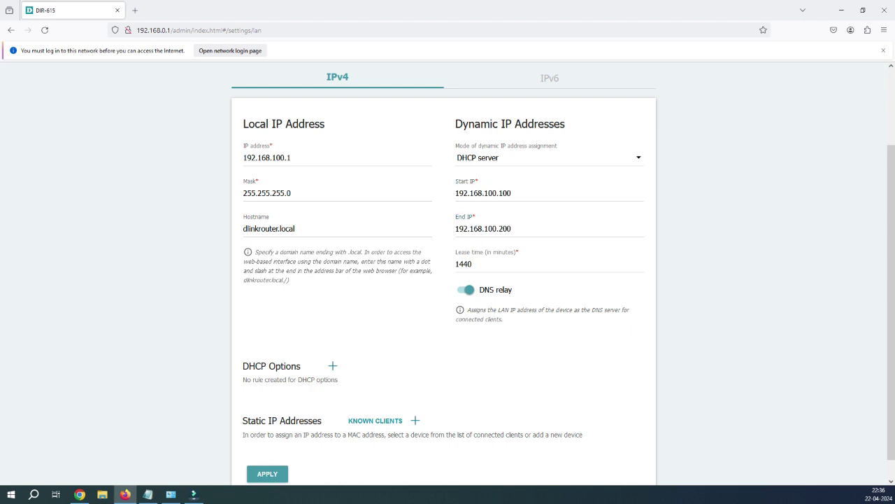
left_click(511, 193)
key("ctrl+a")
key("End")
left_click(511, 229)
left_click_drag(511, 228, 455, 228)
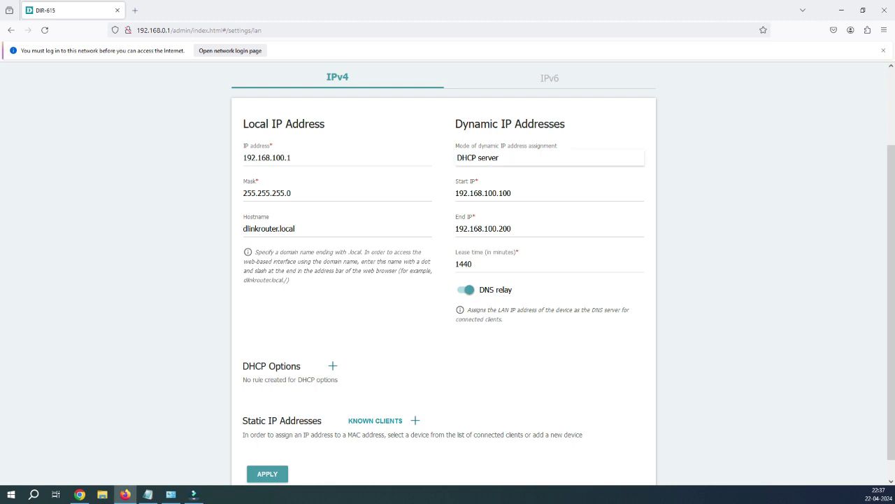
key("alt+Down")
key("Escape")
key("alt+Down")
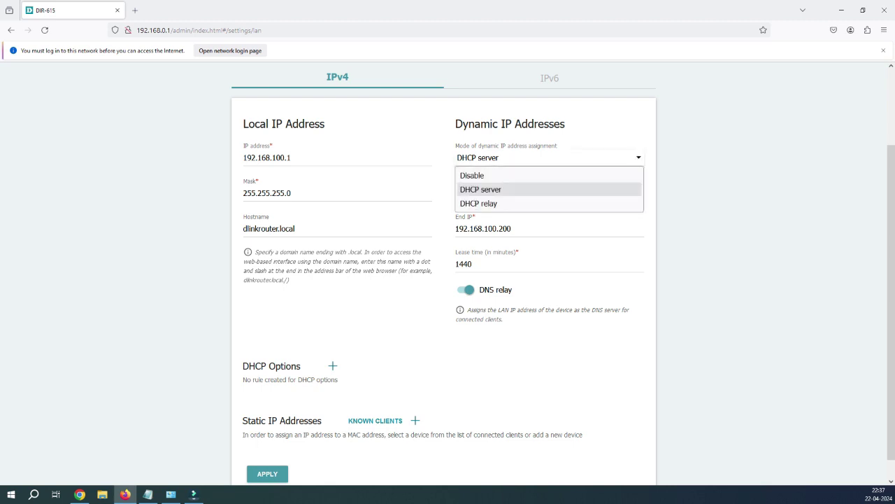
key("Down")
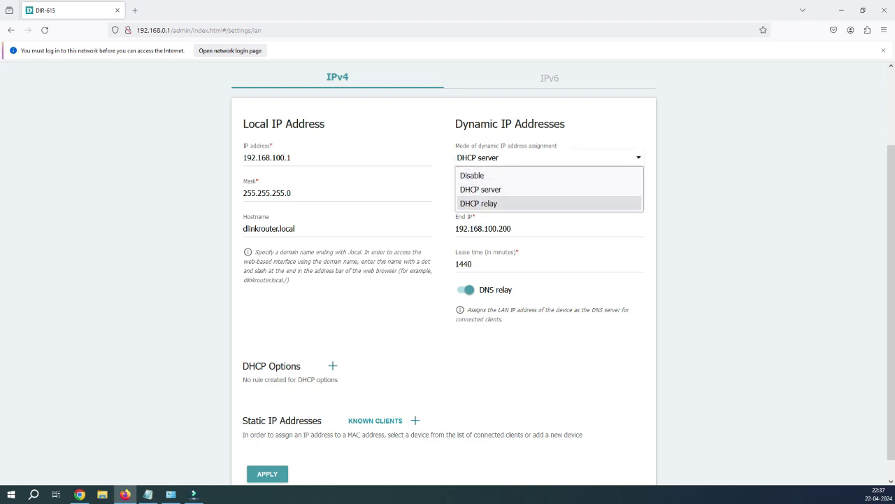
key("Up")
key("Up")
key("Down")
key("Down")
key("Escape")
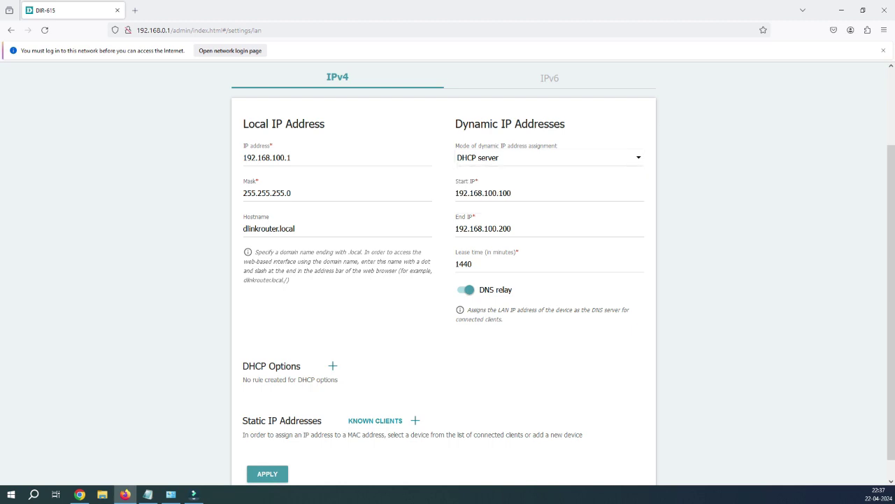
key("alt+Down")
key("Escape")
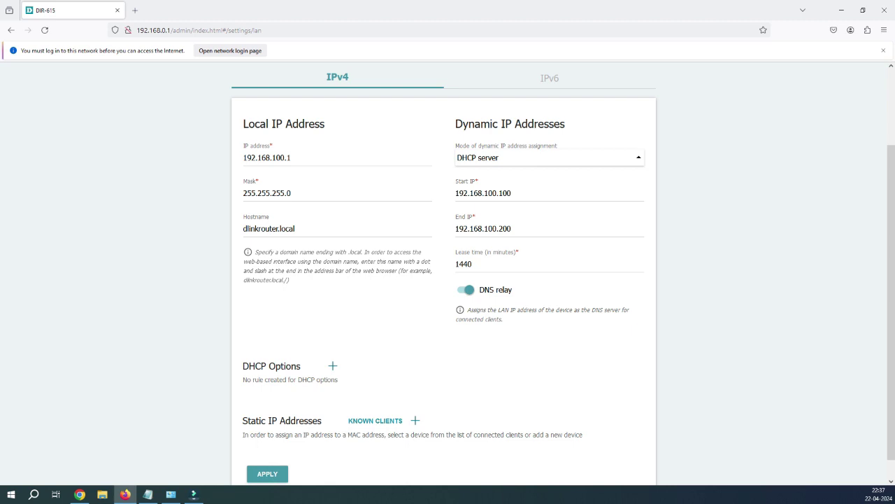
key("alt+Down")
key("Escape")
key("alt+Down")
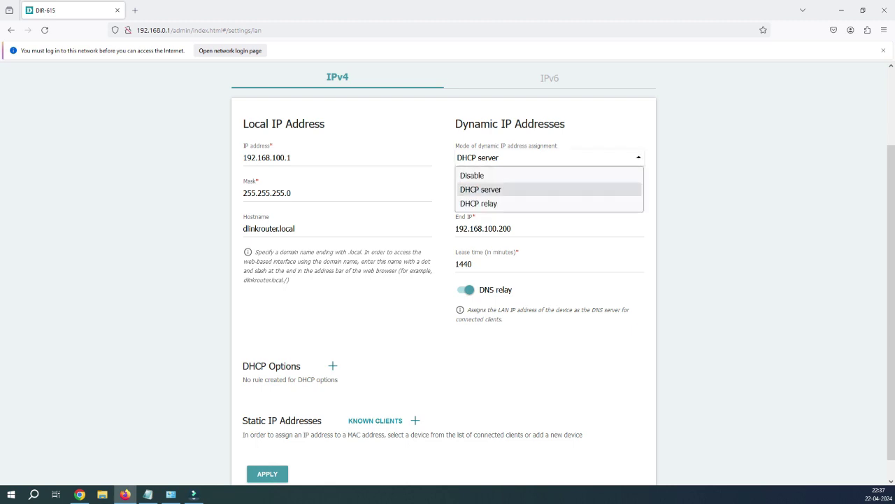
key("Escape")
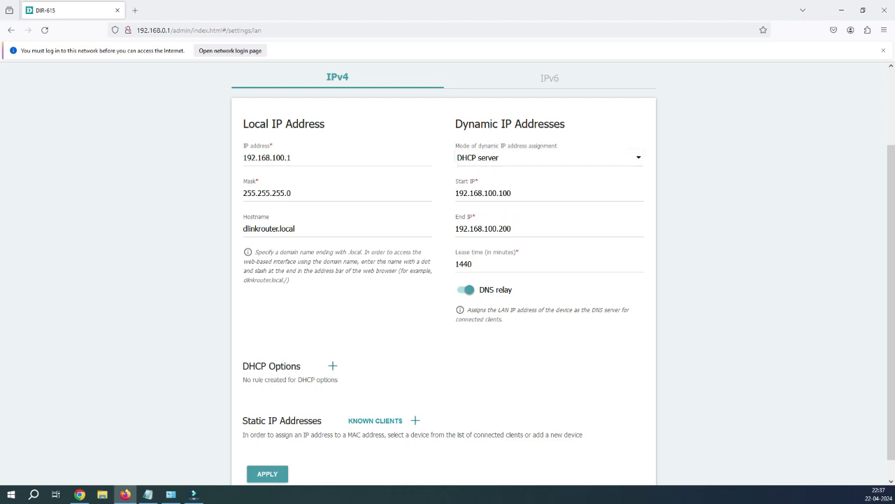
Replace 'dlinkrouter' with 'mainrouter' so the hostname reads mainrouter.local
left_click(280, 229)
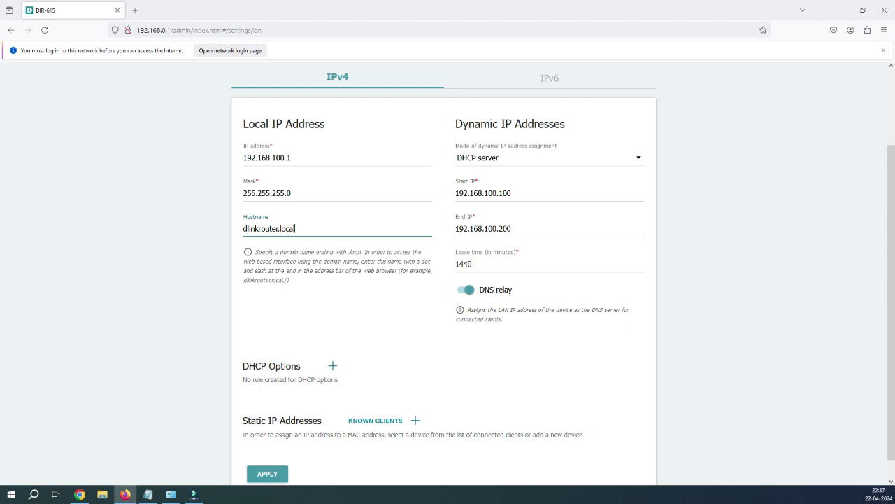
left_click_drag(278, 229, 244, 229)
type("mainrouter")
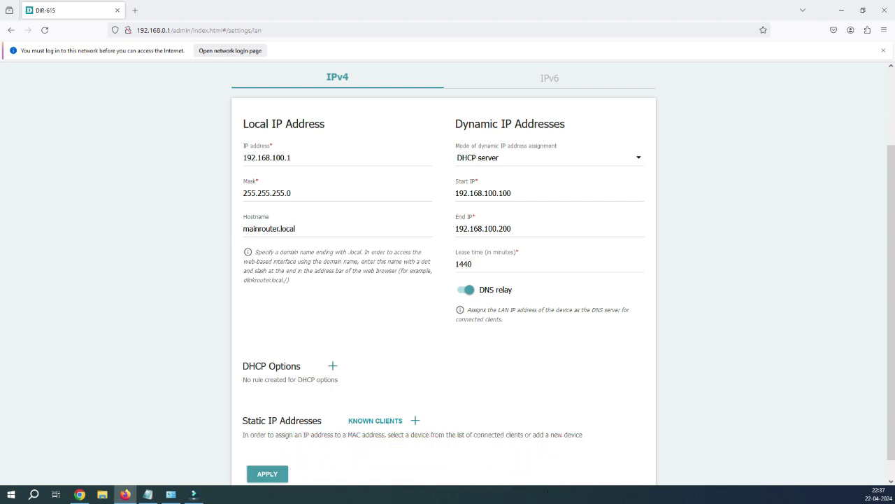
key("shift+Left")
key("shift+Left")
key("shift+Left")
key("shift+Left")
key("shift+Left")
Add a new DHCP option rule set to 6 Domain Server
scroll(447, 280, "down", 1)
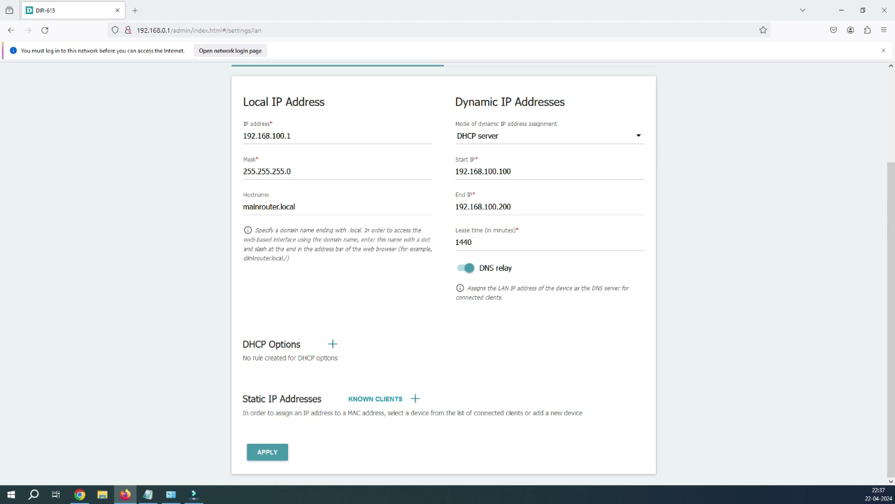
left_click(333, 344)
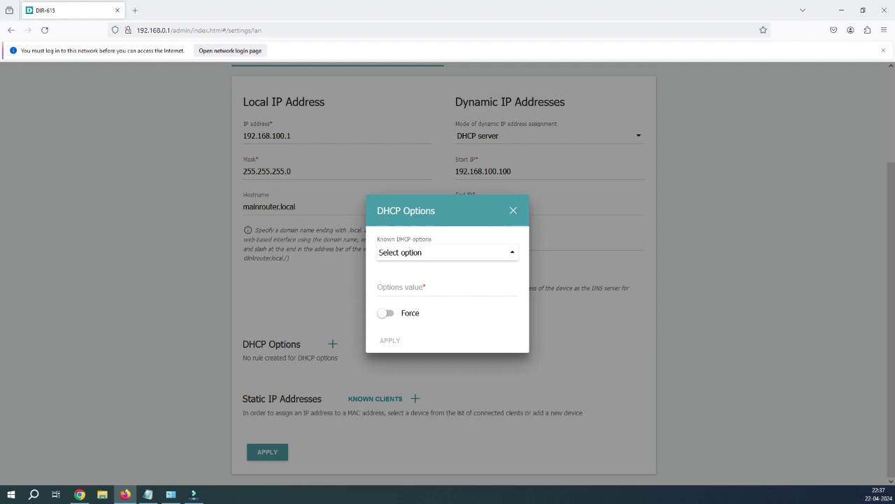
left_click(448, 252)
key("Down")
key("Down")
key("Down")
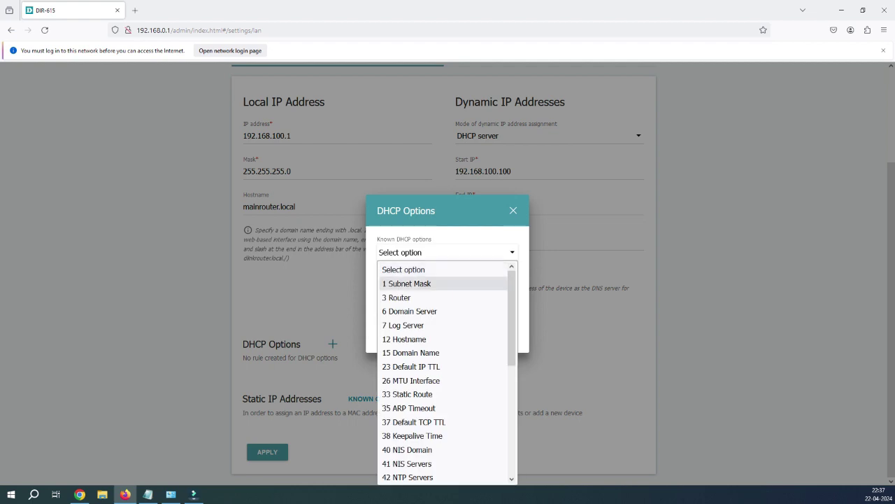
key("Return")
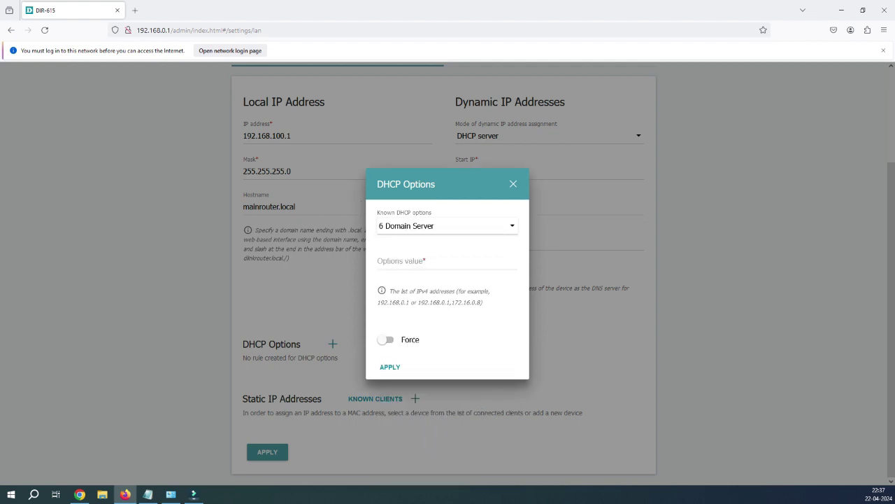
Enter 192.168.100.110,192.168.100.111 as the option value and apply it
left_click(448, 261)
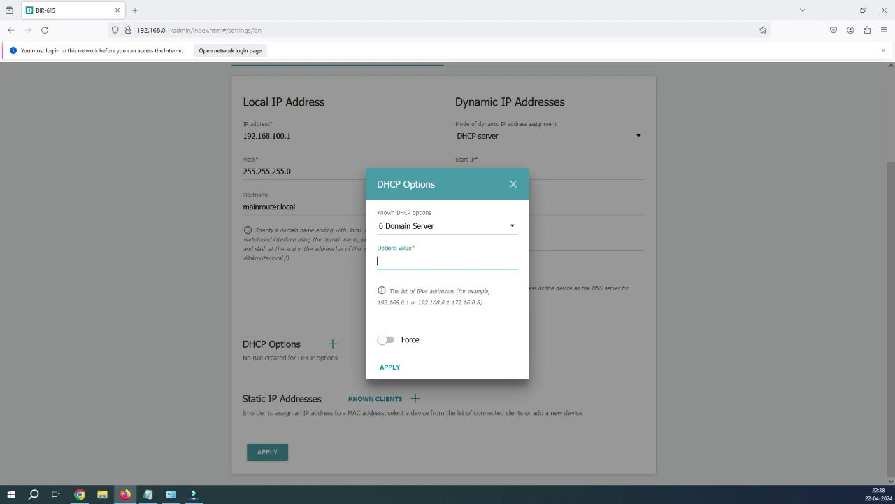
type("192.168.100.110")
key("ctrl+a")
key("Right")
key("shift+Left")
key("shift+Left")
key("shift+Left")
key("shift+Left")
key("shift+Left")
key("shift+Left")
key("shift+Left")
key("shift+Left")
key("shift+Left")
key("shift+Left")
key("shift+Left")
key("shift+Left")
key("shift+Left")
key("shift+Left")
key("shift+Left")
key("ctrl+c")
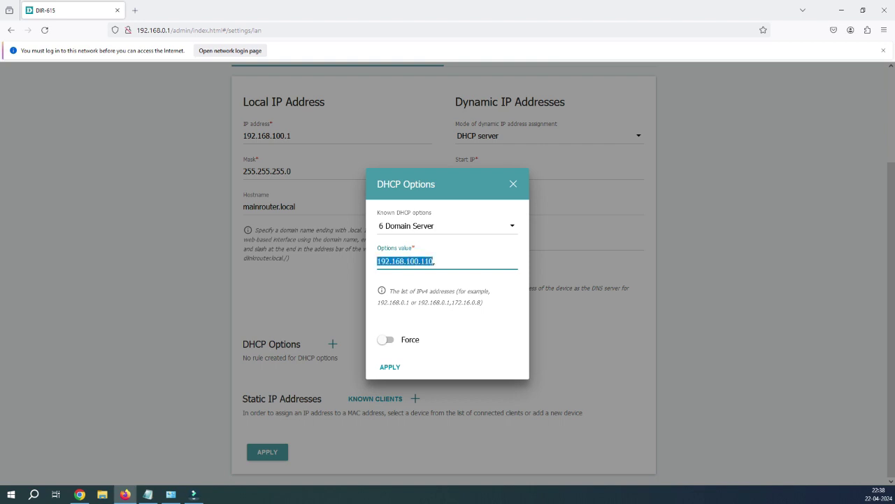
key("End")
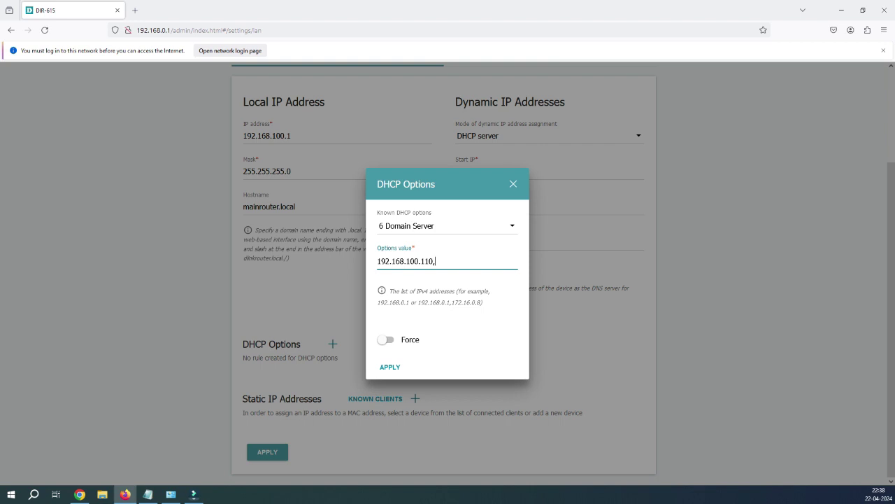
key("ctrl+v")
key("BackSpace")
type("1")
key("Tab")
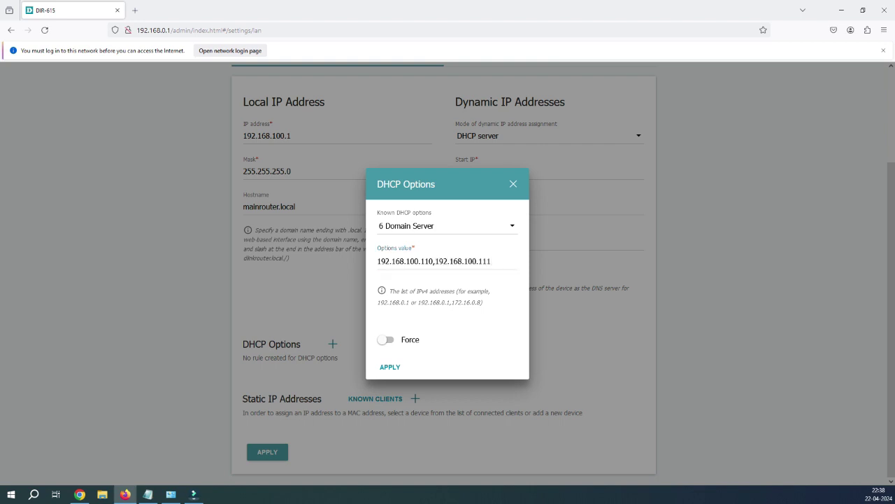
key("Return")
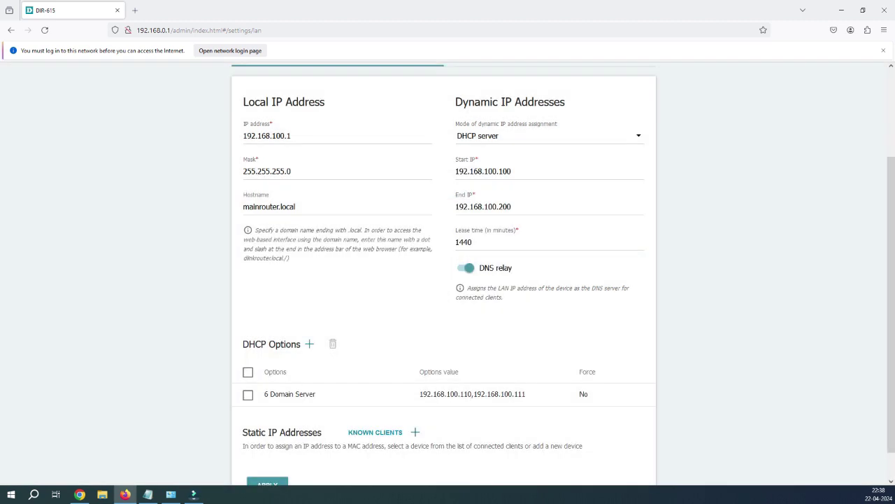
Add another DHCP option rule set to 15 Domain Name
key("Return")
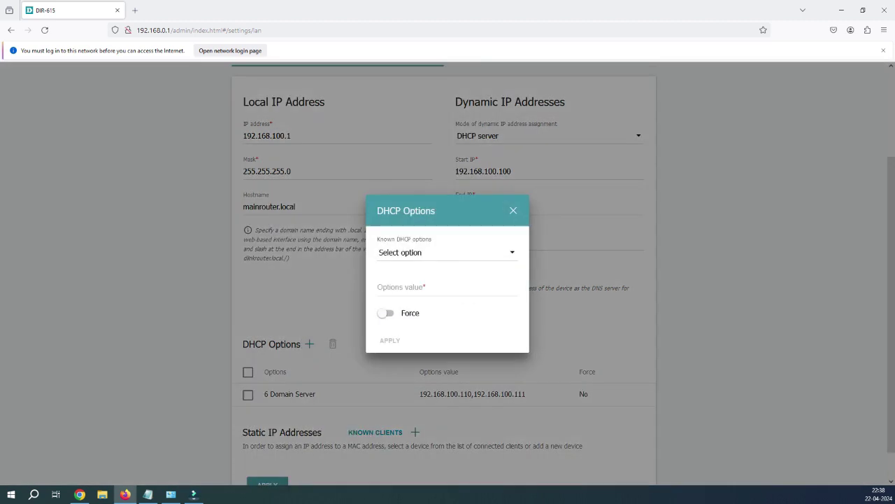
key("alt+Down")
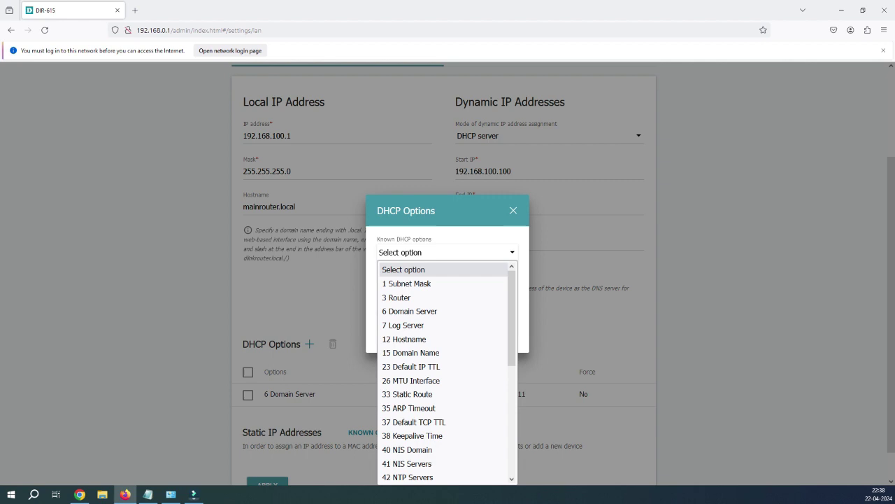
key("Down")
key("Down")
key("Down")
key("Down")
key("Down")
key("Down")
key("Return")
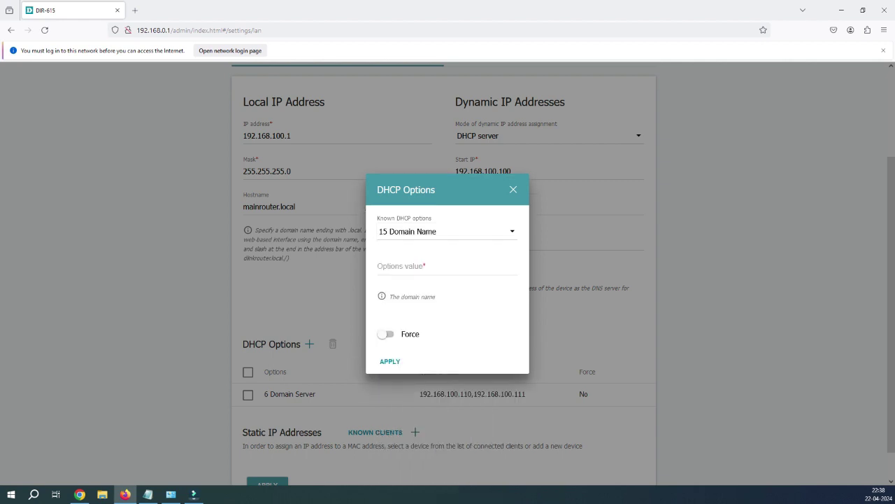
key("Tab")
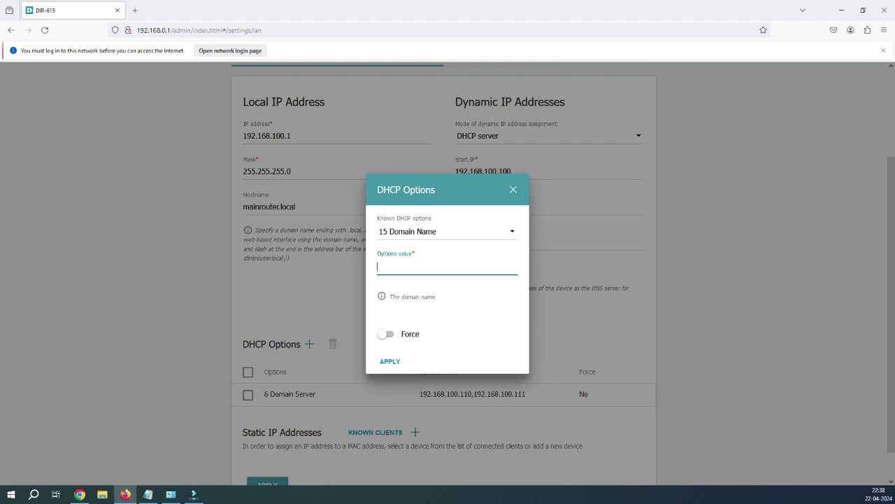
Enter mylab.com as the option value, correcting typos, and apply it
type("mylab.lcoa")
key("BackSpace")
key("BackSpace")
key("BackSpace")
type("oca")
key("BackSpace")
key("BackSpace")
key("BackSpace")
key("BackSpace")
type("cpom")
key("BackSpace")
key("BackSpace")
key("BackSpace")
type("om")
left_click(390, 361)
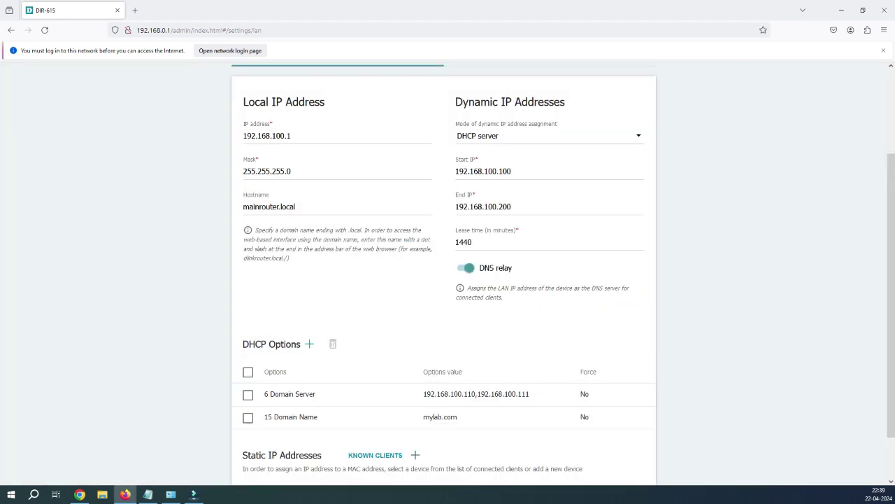
Start a third DHCP option, browse the known options list, then cancel without adding it
scroll(443, 361, "down", 2)
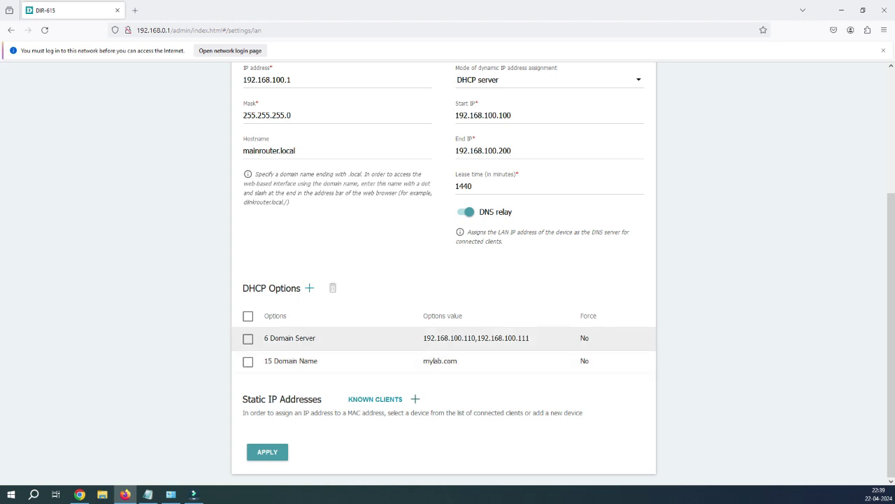
left_click(309, 288)
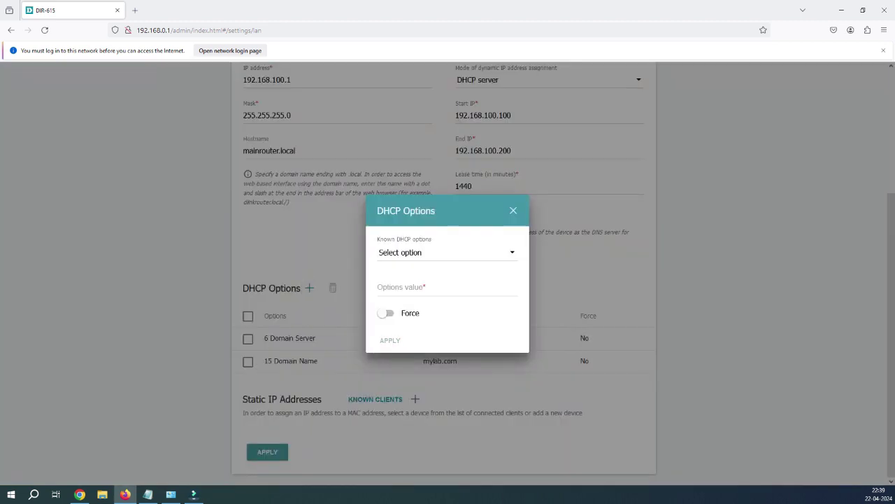
scroll(512, 322, "down", 2)
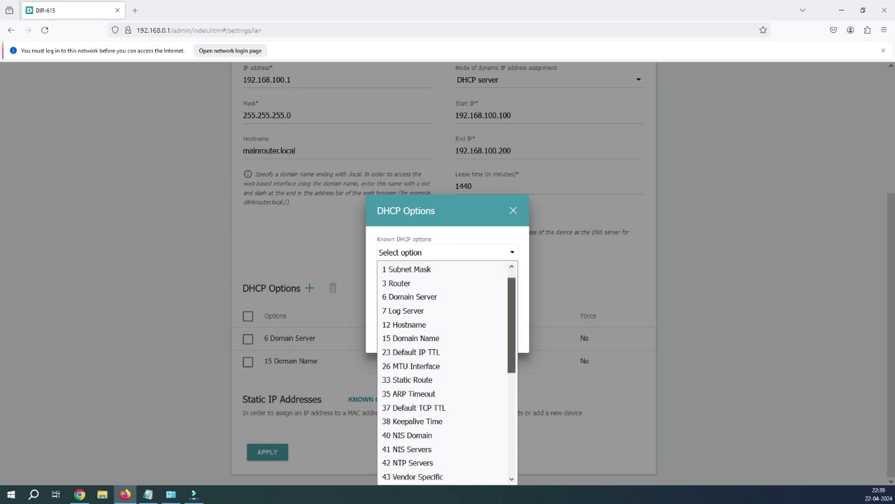
scroll(448, 371, "down", 3)
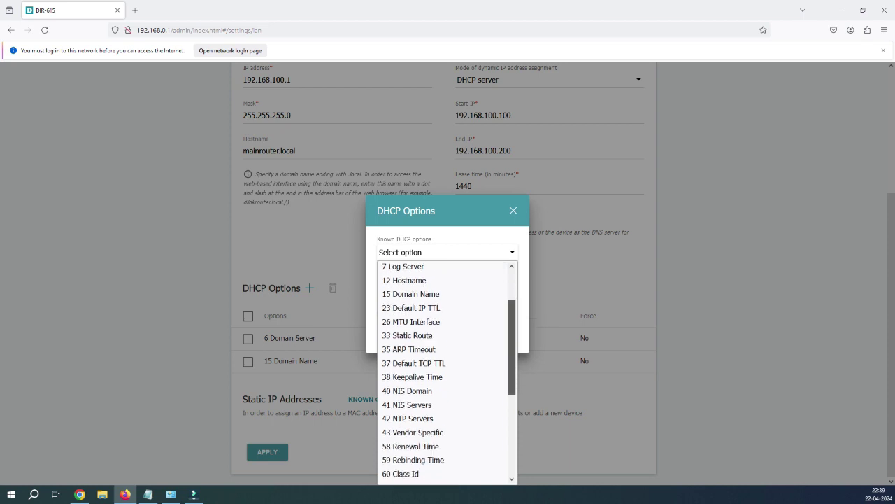
scroll(448, 370, "down", 3)
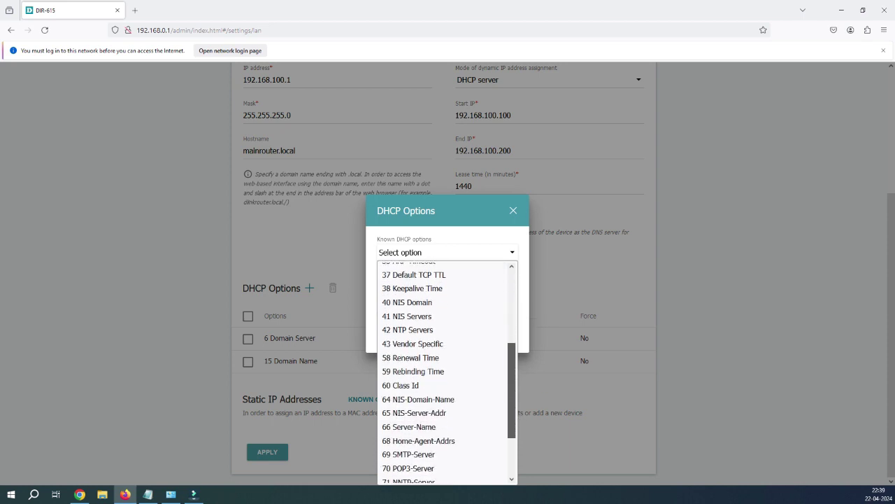
scroll(448, 371, "down", 1)
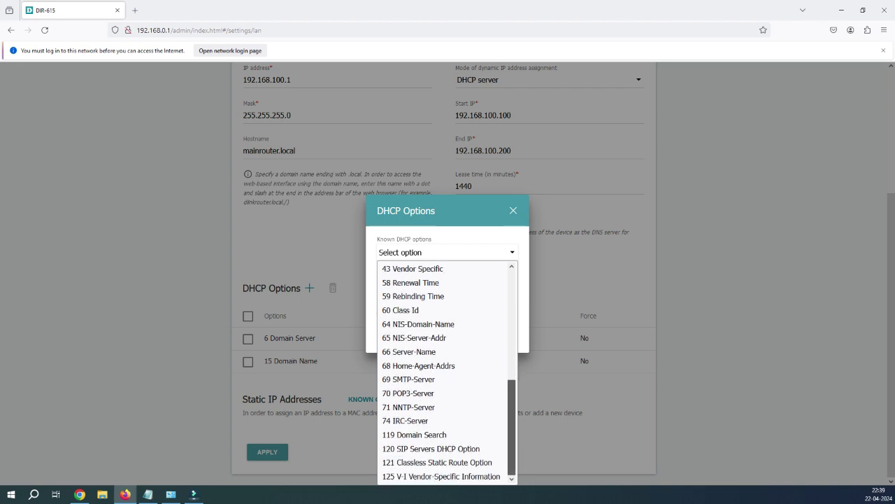
scroll(448, 371, "up", 1)
scroll(448, 370, "up", 6)
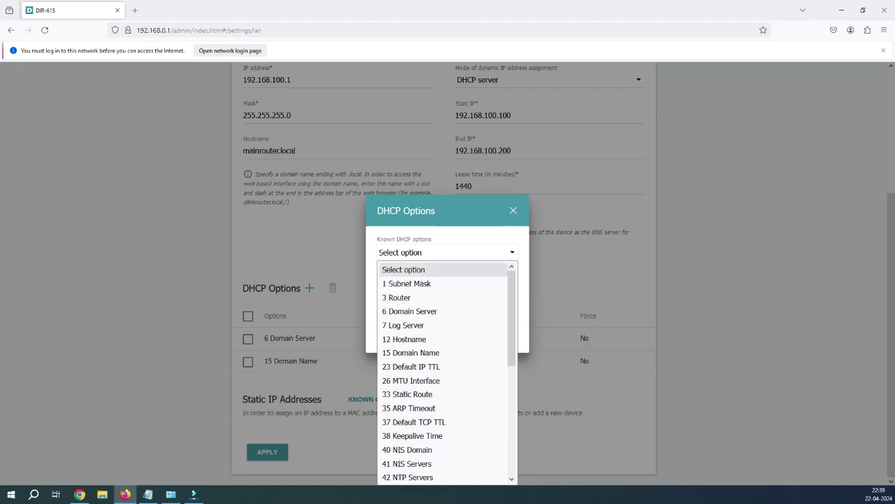
key("Escape")
key("Escape")
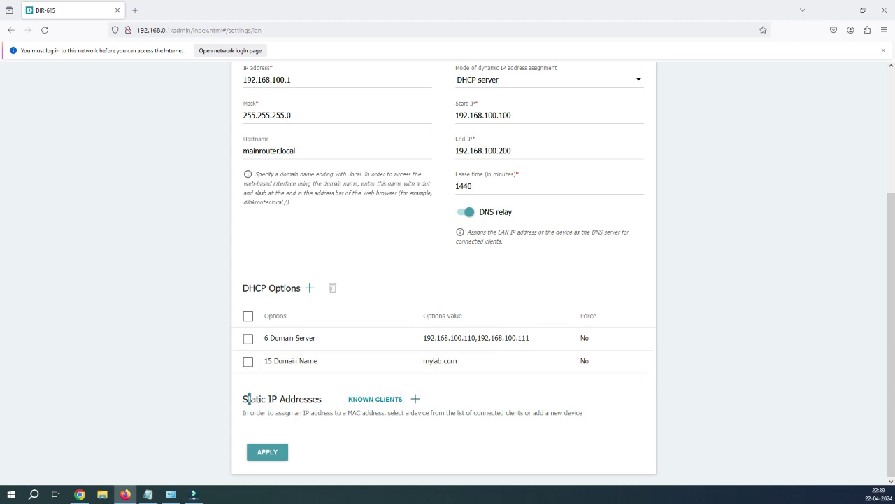
left_click_drag(248, 399, 322, 400)
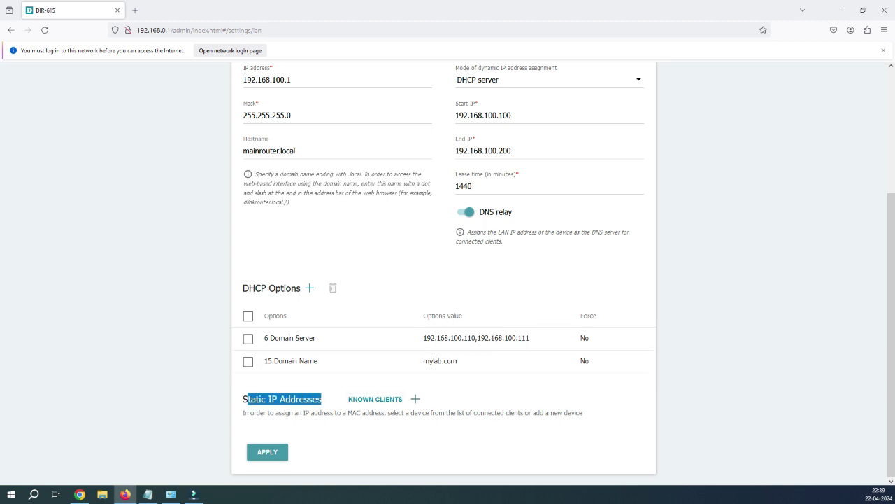
left_click_drag(322, 399, 242, 399)
double_click(463, 186)
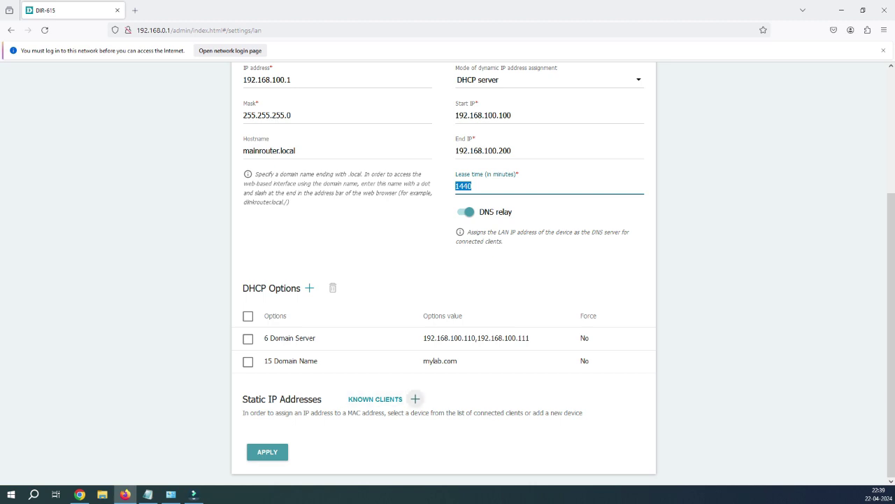
left_click(416, 399)
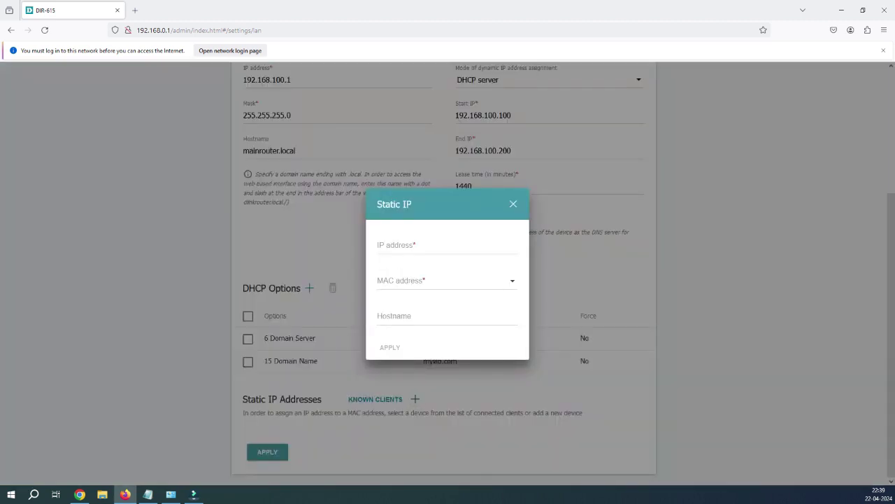
left_click(447, 245)
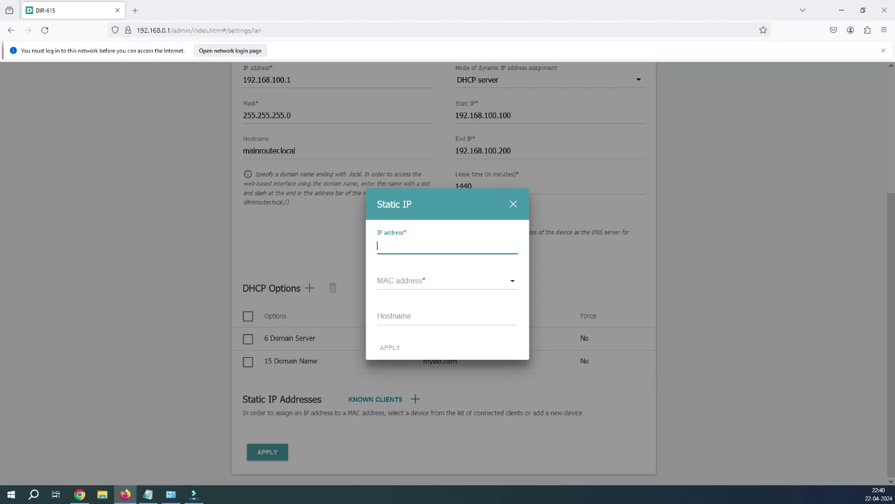
type("192.1")
key("BackSpace")
type("68.100.10")
key("Tab")
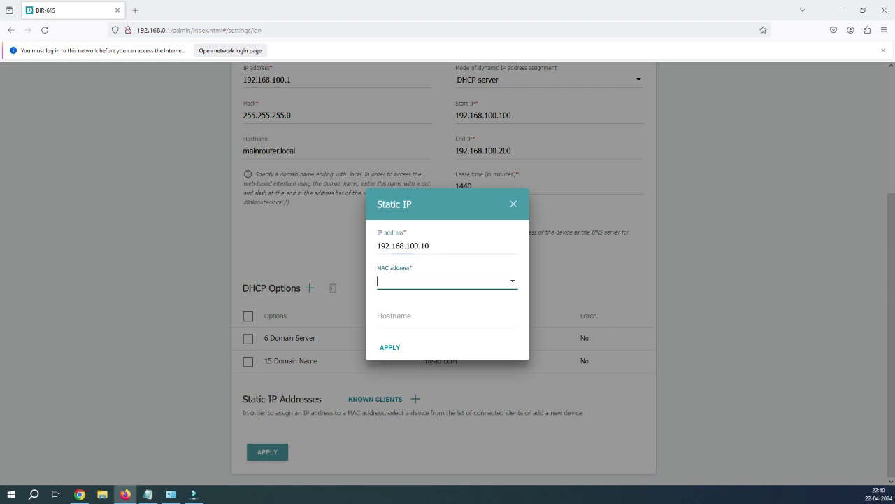
left_click(447, 316)
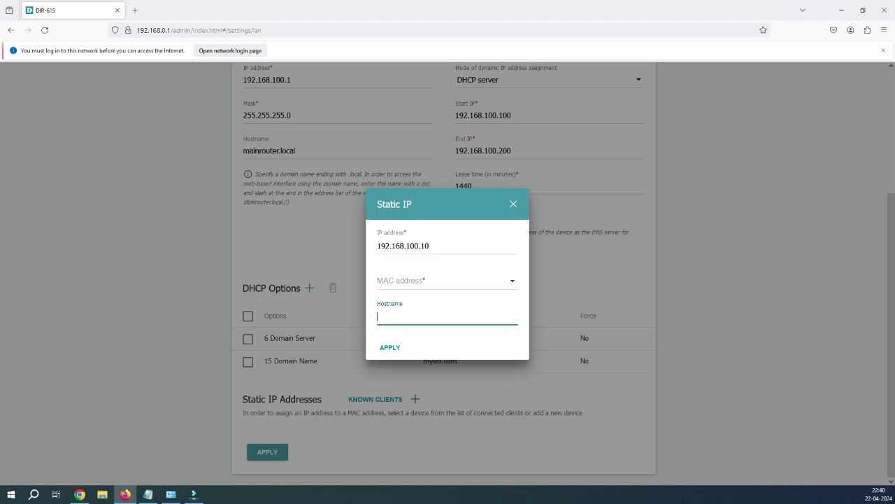
type("admon")
left_click(445, 280)
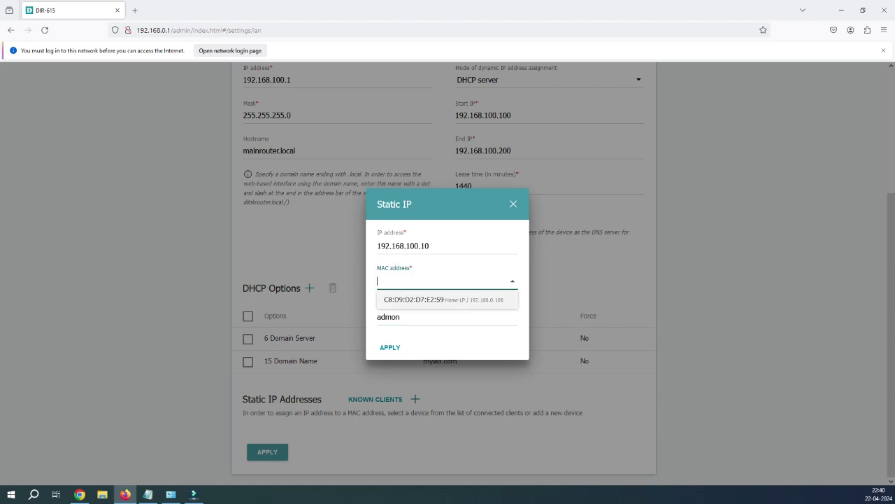
key("Return")
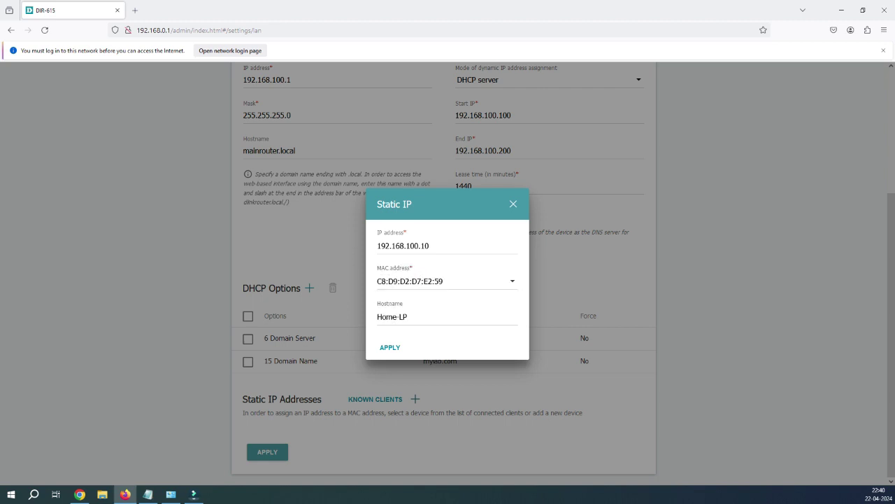
left_click(393, 280)
left_click(394, 280)
key("shift+Home")
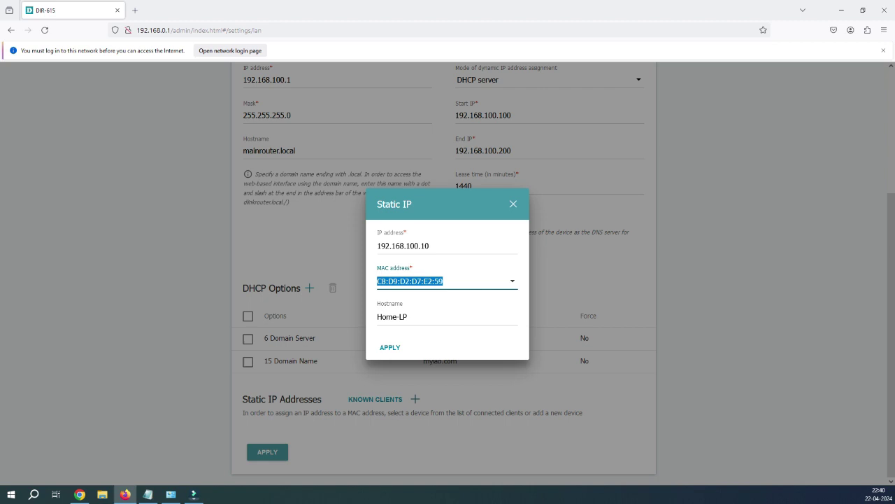
key("End")
key("shift+Left")
key("shift+Left")
key("shift+Left")
key("shift+Left")
key("shift+Left")
key("shift+Left")
key("shift+Left")
key("shift+Left")
key("shift+Left")
key("shift+Left")
key("shift+Left")
key("shift+Left")
key("shift+Left")
key("shift+Left")
key("shift+Left")
key("shift+Left")
key("shift+Left")
key("BackSpace")
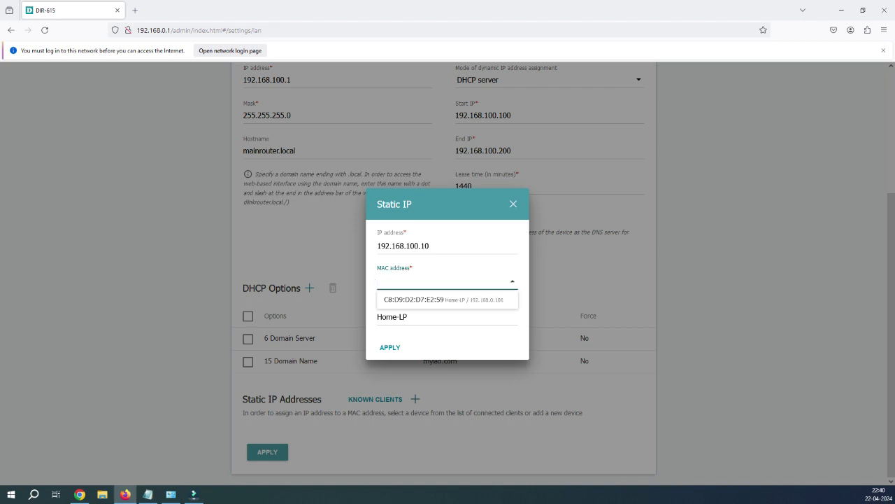
key("Tab")
key("Tab")
key("shift+Tab")
key("shift+Tab")
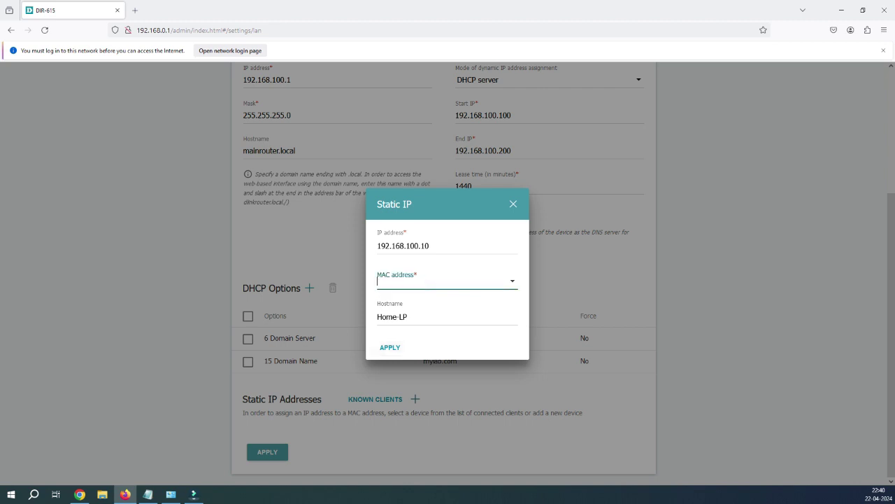
key("Tab")
key("Tab")
key("shift+Tab")
key("shift+Tab")
key("Escape")
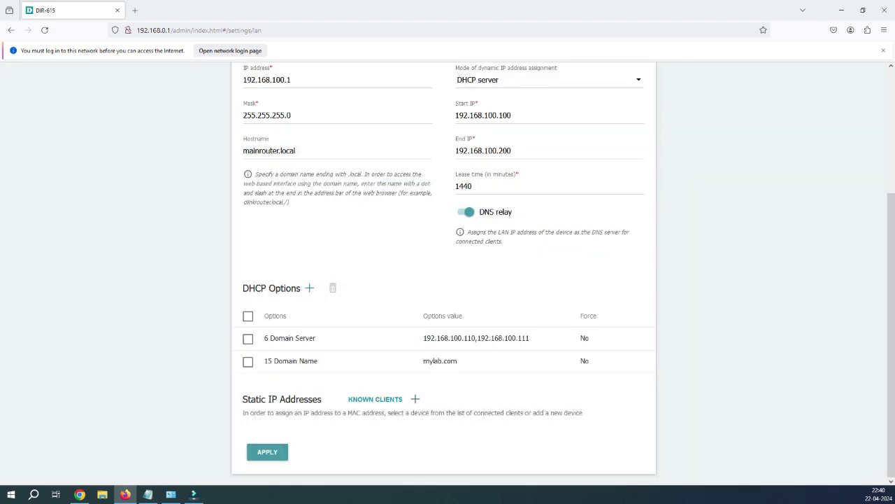
Pick Home-LP (192.168.0.106) from Known Clients to add it as a static IP entry
key("Return")
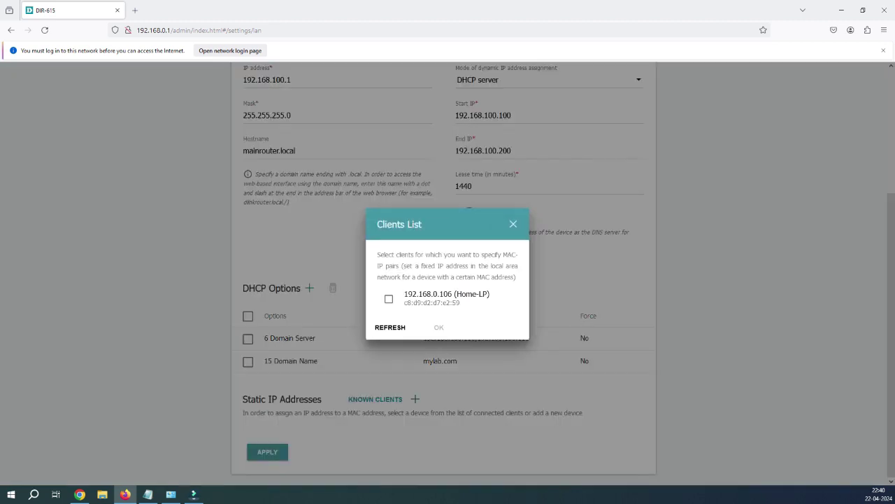
key("Tab")
key("space")
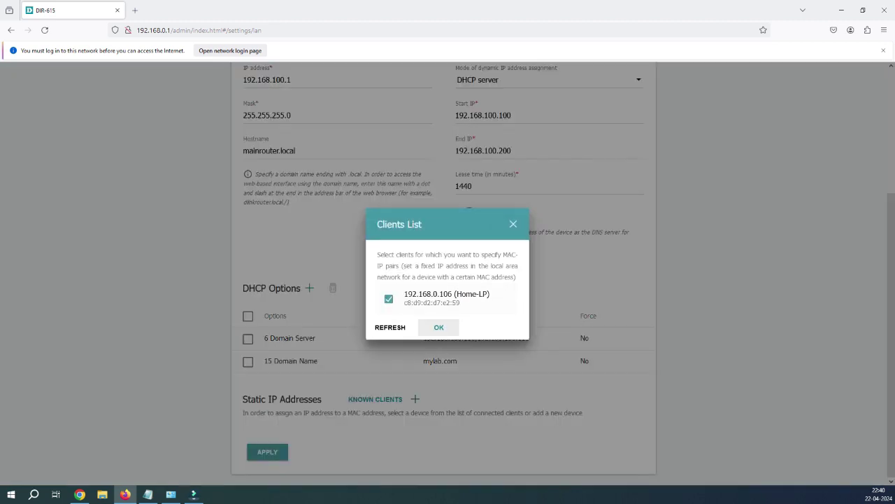
key("Tab")
key("Return")
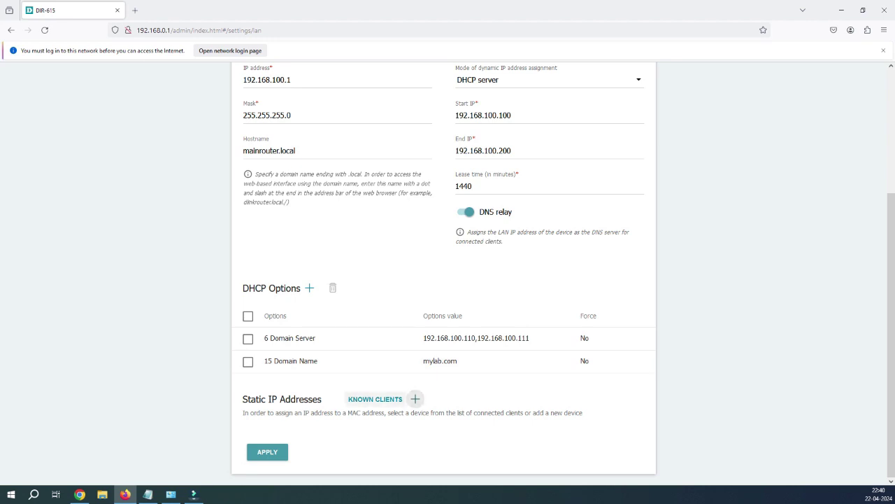
left_click(375, 399)
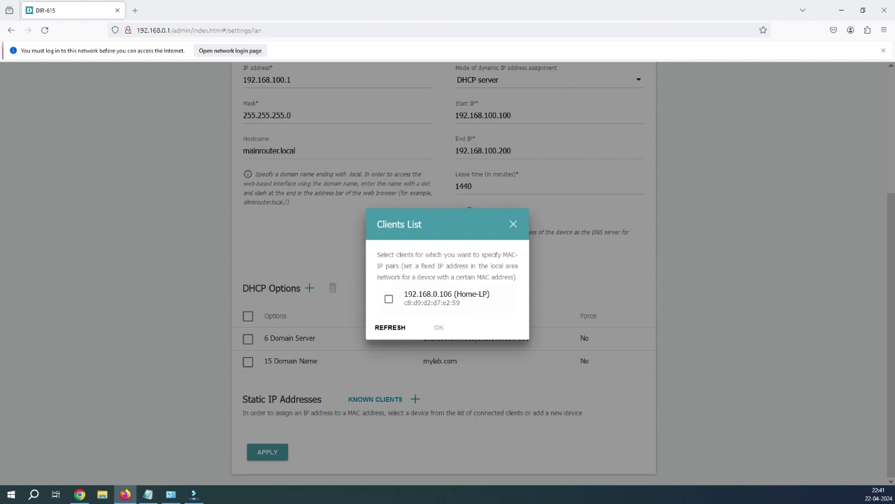
left_click(389, 299)
left_click(438, 327)
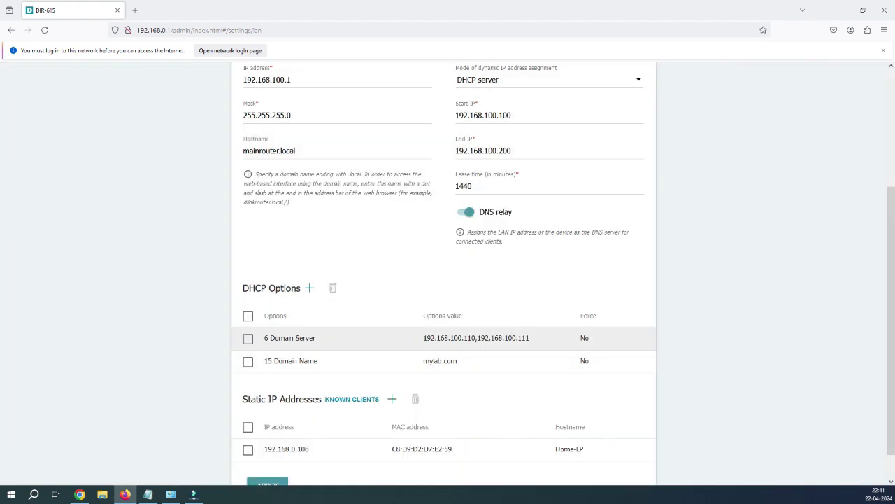
scroll(443, 273, "down", 1)
scroll(447, 273, "up", 3)
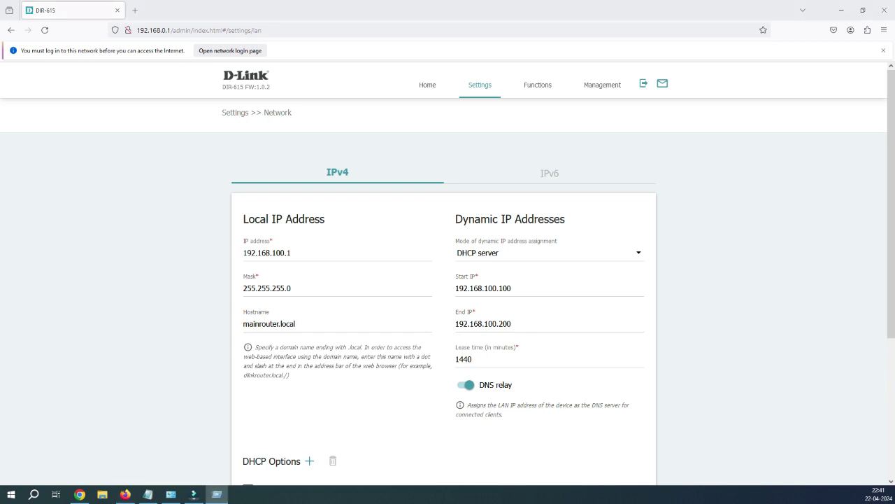
Open Command Prompt and run ipconfig /all
key("super+r")
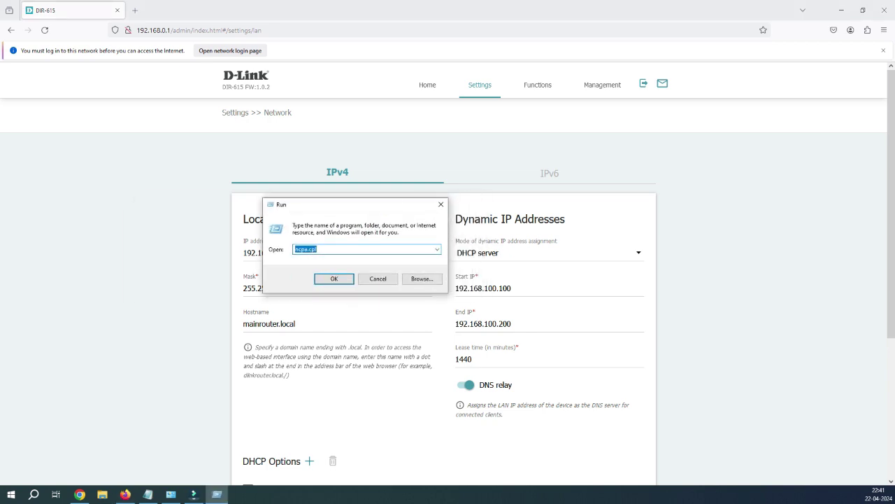
type("cmd")
key("Return")
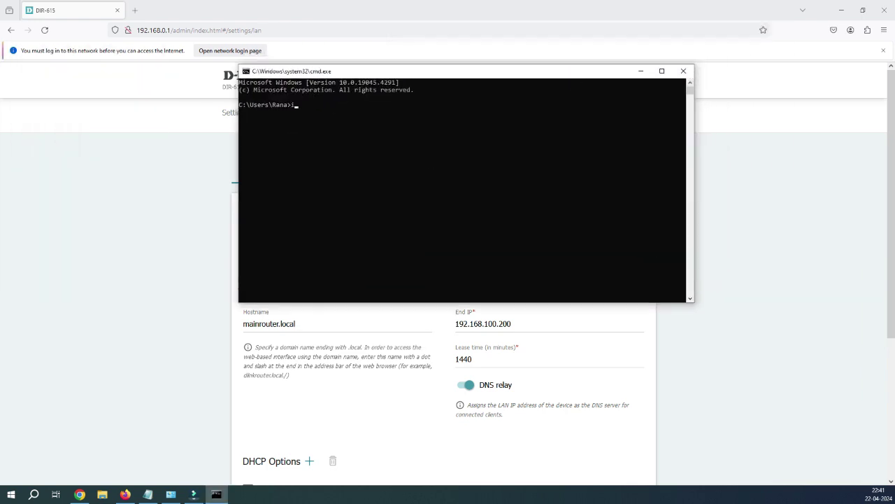
type("icp")
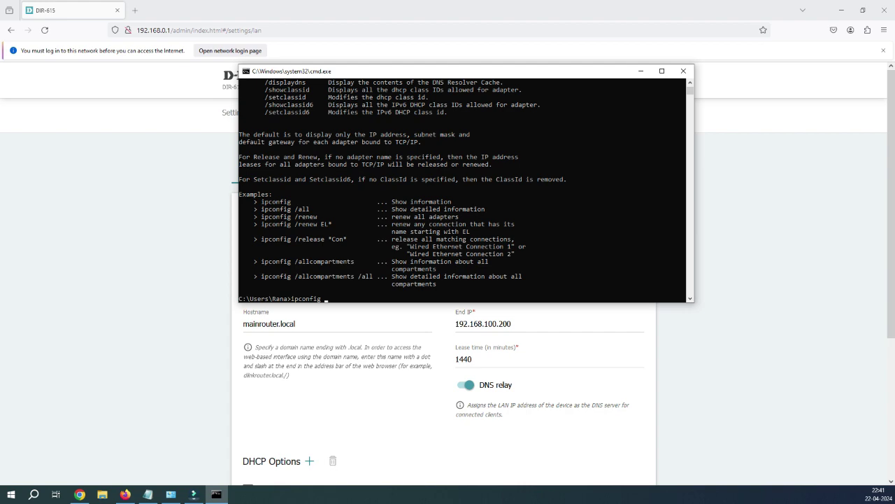
type("/all")
key("Return")
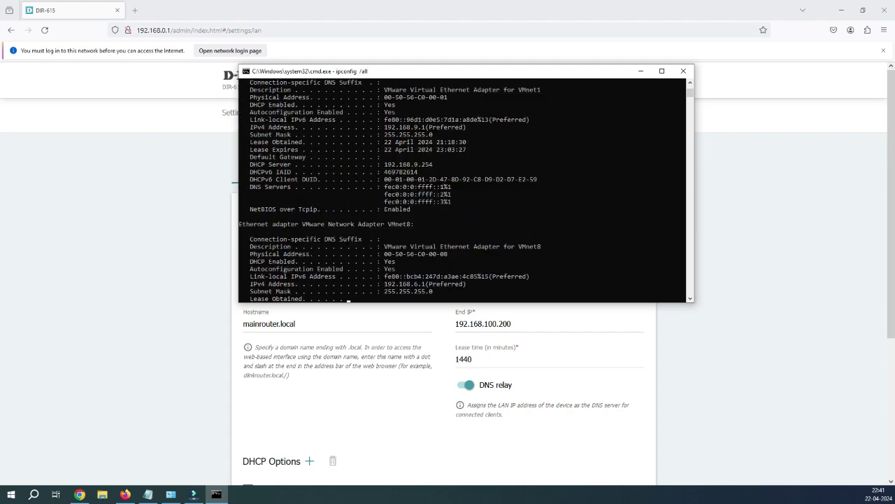
Highlight the Ethernet IPv4 192.168.0.106 and gateway 192.168.0.1, then return to the router page
scroll(461, 188, "up", 15)
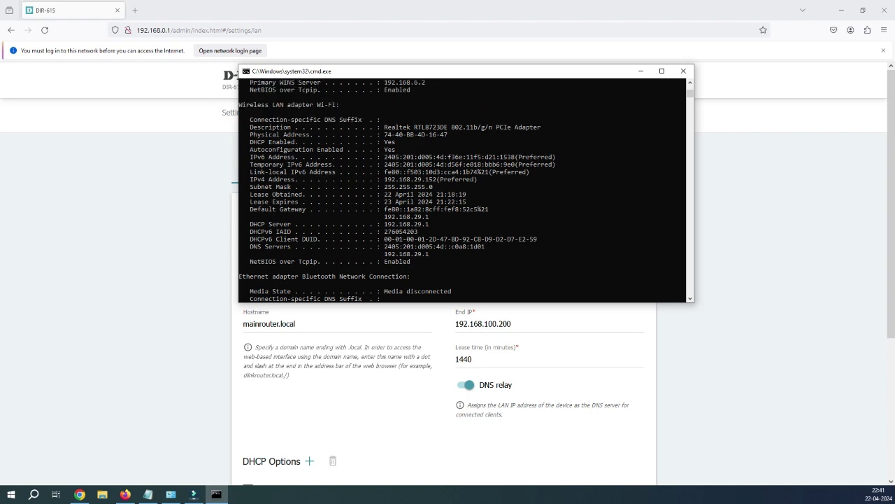
scroll(462, 191, "up", 12)
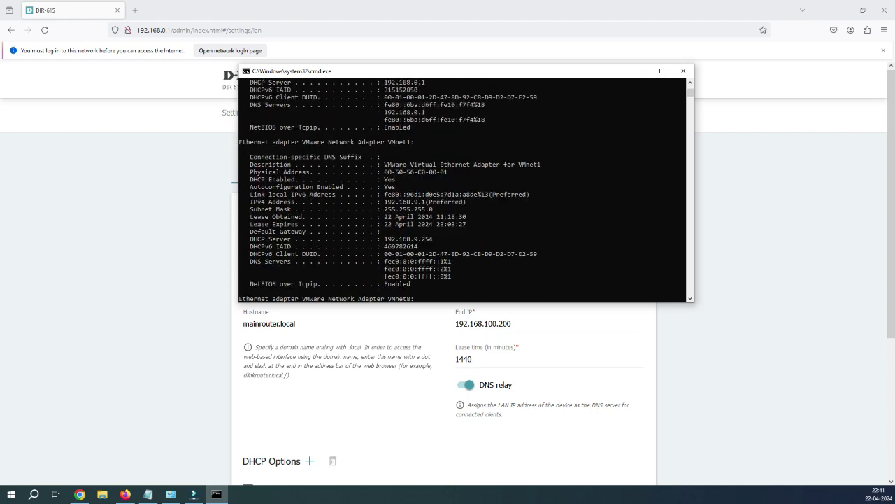
scroll(462, 190, "down", 3)
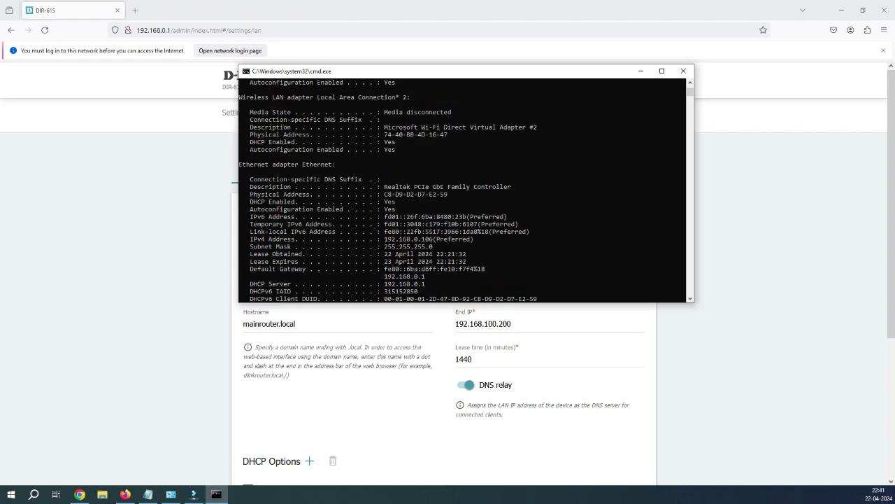
left_click_drag(258, 164, 392, 164)
left_click(475, 239)
left_click_drag(385, 239, 451, 238)
left_click(445, 238)
mouse_move(385, 239)
left_mouse_down()
mouse_move(434, 238)
mouse_move(424, 253)
mouse_move(385, 253)
left_mouse_up()
scroll(434, 238, "down", 1)
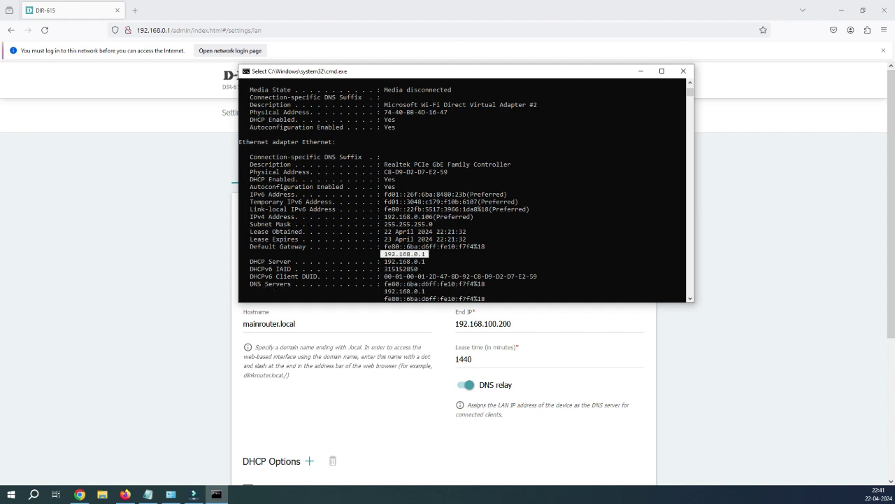
left_click(438, 261)
left_click_drag(380, 291, 447, 291)
scroll(446, 291, "down", 1)
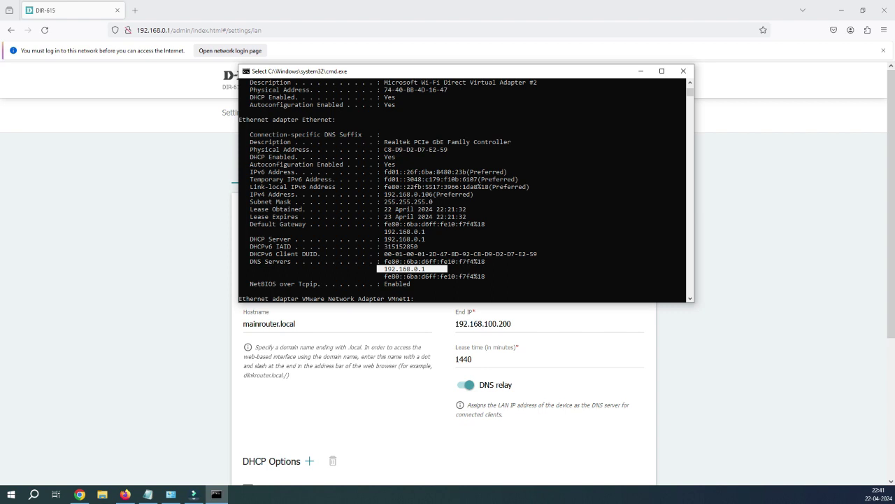
left_click(124, 494)
scroll(447, 301, "down", 3)
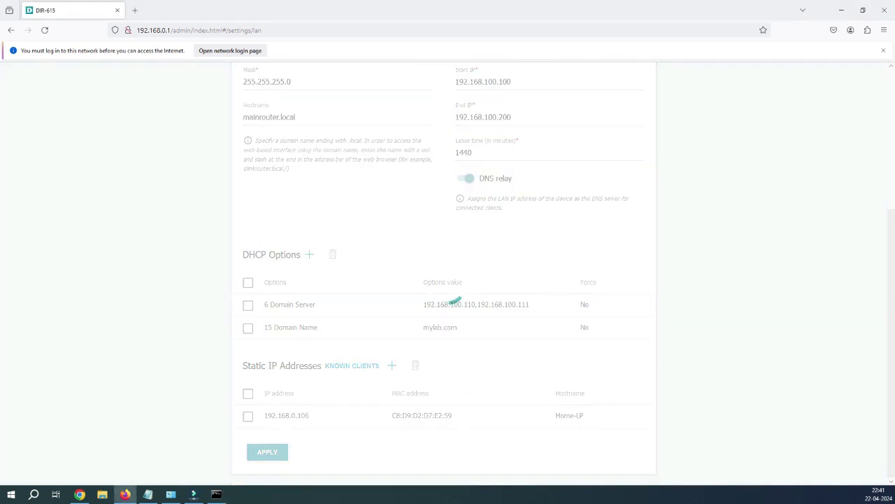
Apply the LAN changes, confirm the reboot, and verify the router answers at 192.168.100.1
left_click(267, 451)
left_click(493, 292)
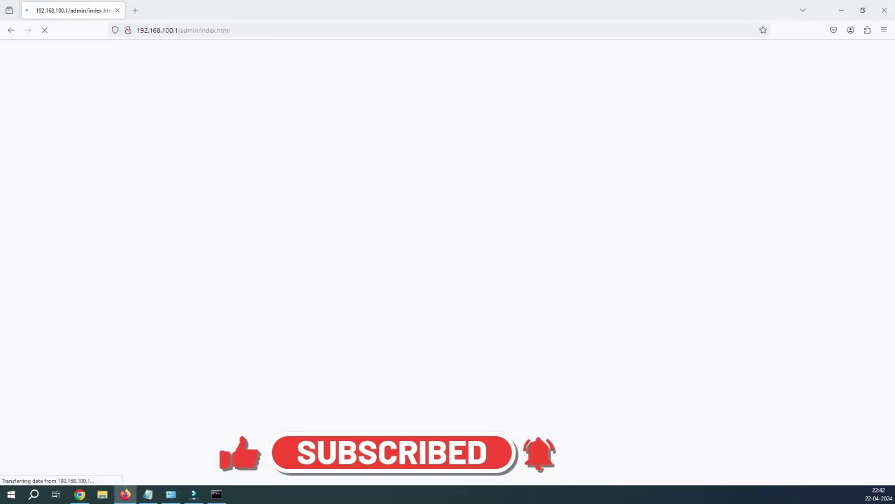
left_click(179, 30)
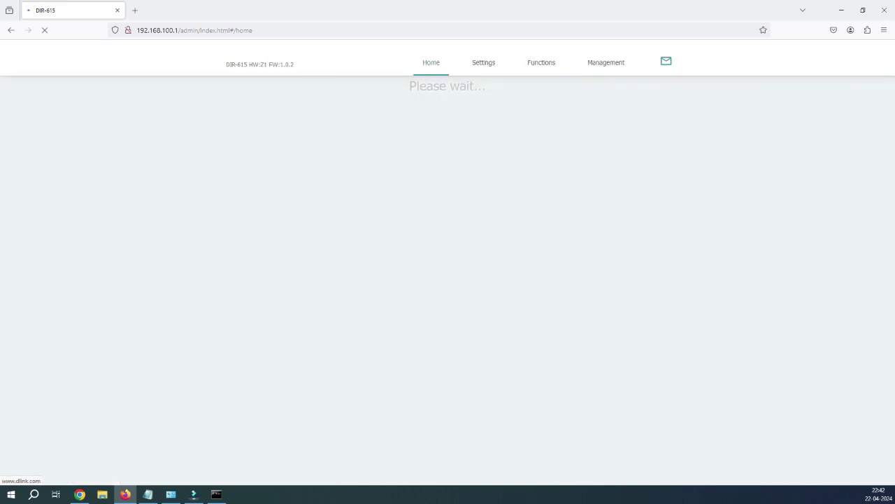
left_click_drag(136, 30, 180, 30)
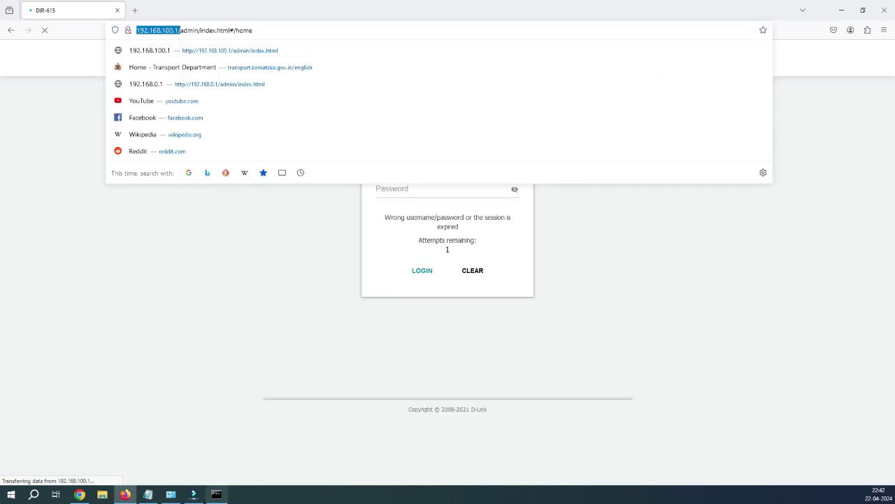
Rerun ipconfig /all in the Command Prompt to list the full network configuration
left_click(216, 494)
key("Return")
scroll(462, 189, "down", 15)
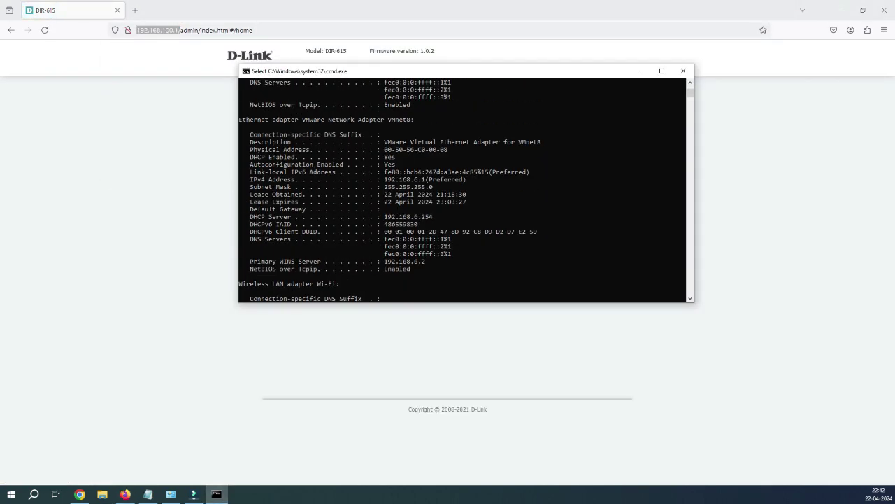
scroll(462, 189, "down", 15)
scroll(461, 189, "up", 8)
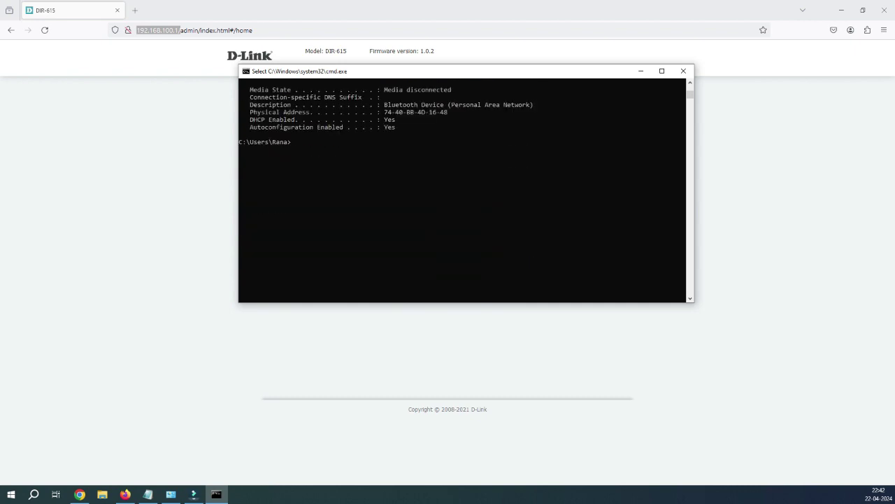
key("Up")
key("Return")
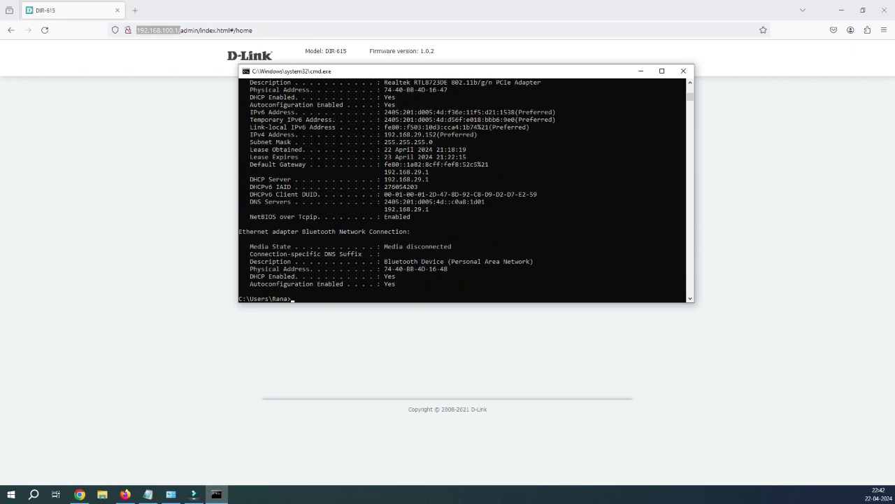
scroll(462, 189, "up", 15)
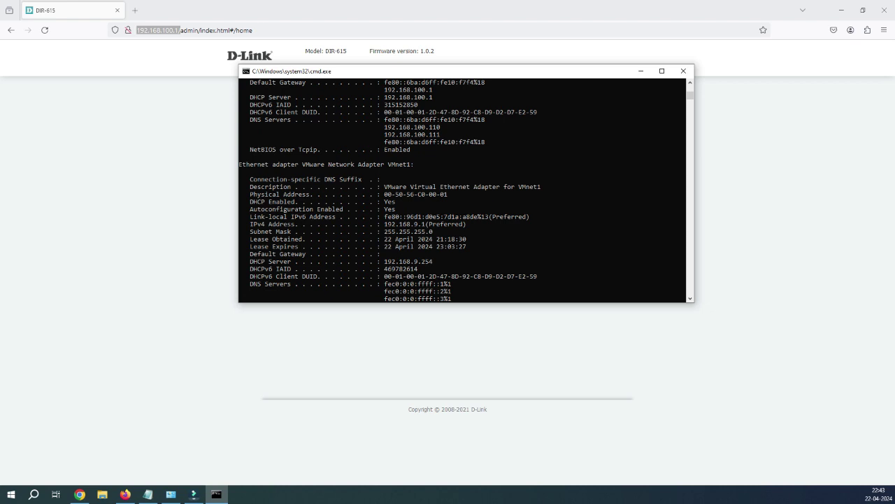
scroll(461, 189, "up", 12)
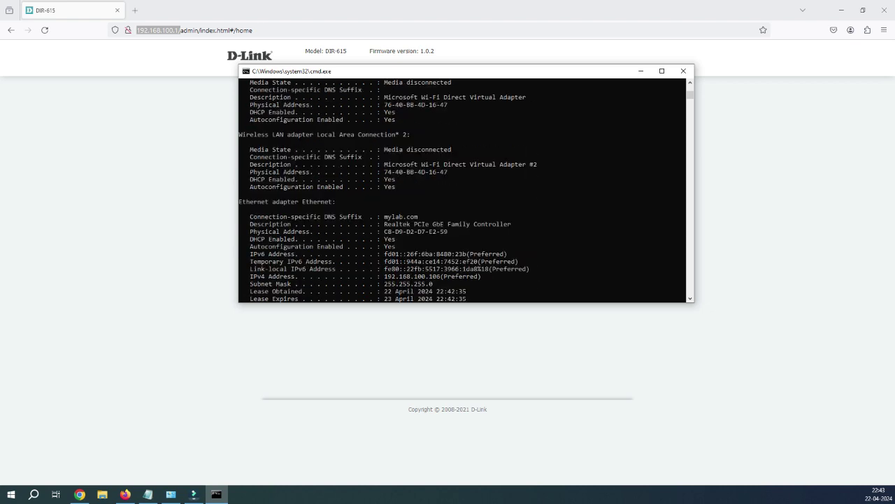
Highlight the Ethernet IPv4 address 192.168.100.106, gateway/DHCP server 192.168.100.1 and DNS 192.168.100.110
left_click_drag(239, 201, 343, 202)
scroll(462, 189, "down", 2)
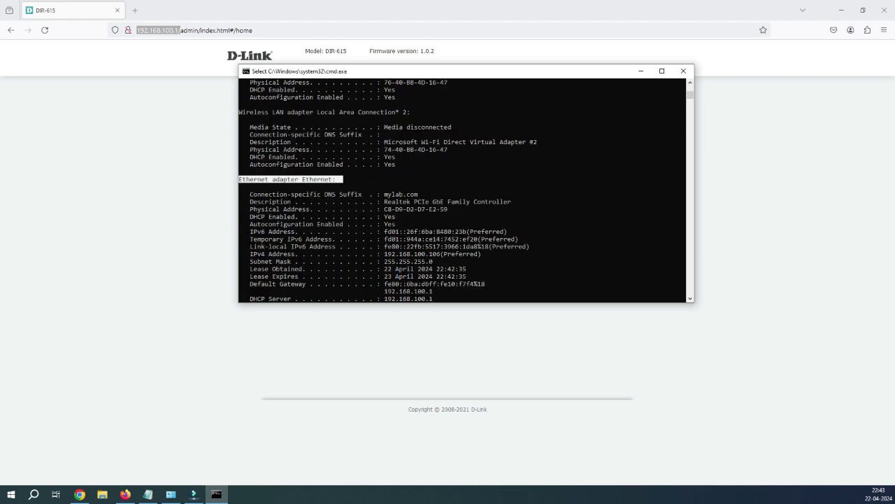
scroll(461, 188, "down", 2)
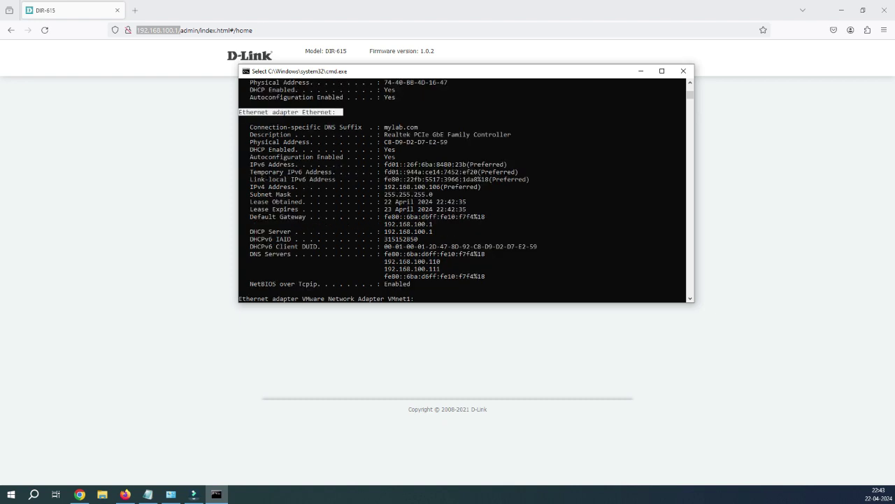
left_click_drag(385, 187, 440, 187)
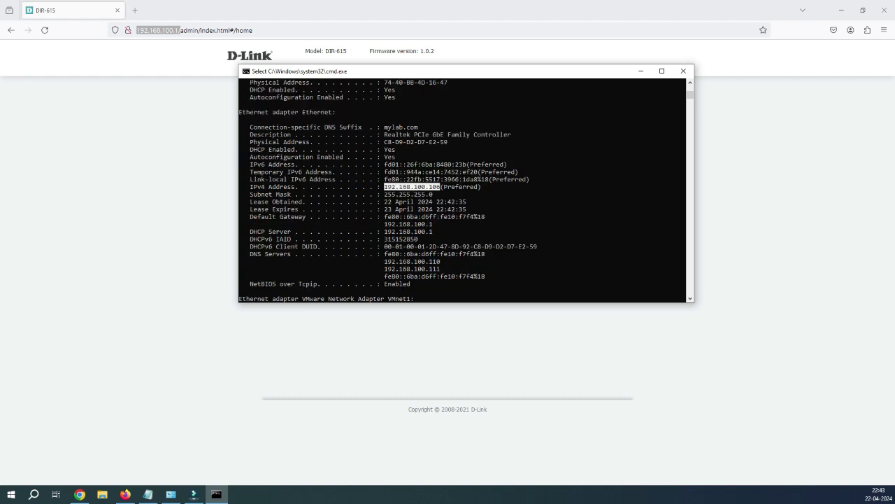
left_click_drag(432, 224, 384, 231)
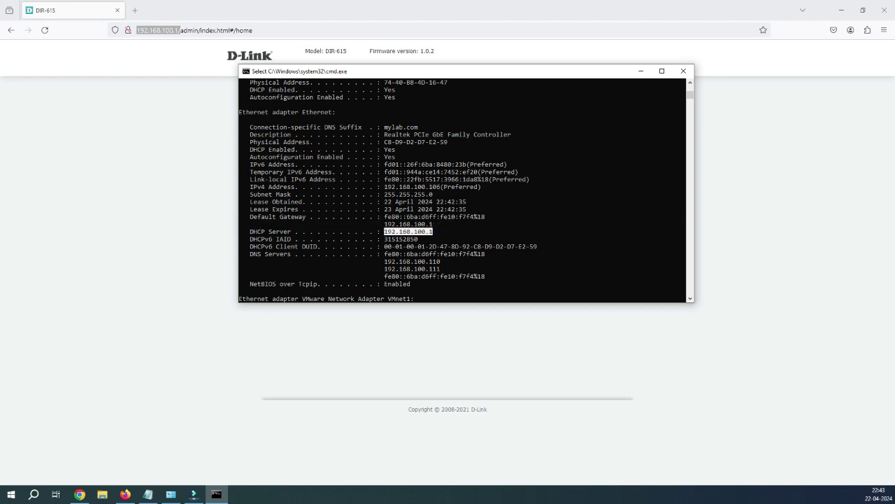
left_click_drag(443, 260, 386, 261)
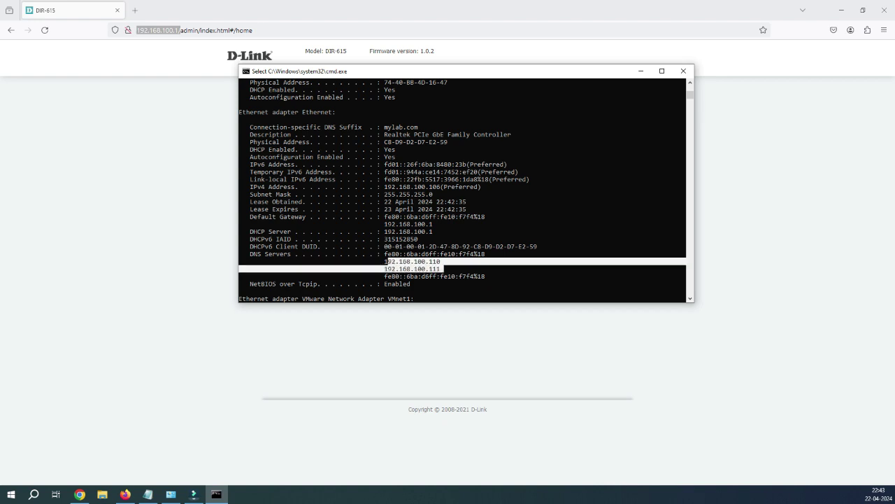
Highlight both DNS servers 192.168.100.110 and 192.168.100.111, then return to the router page in Firefox
left_click(401, 261)
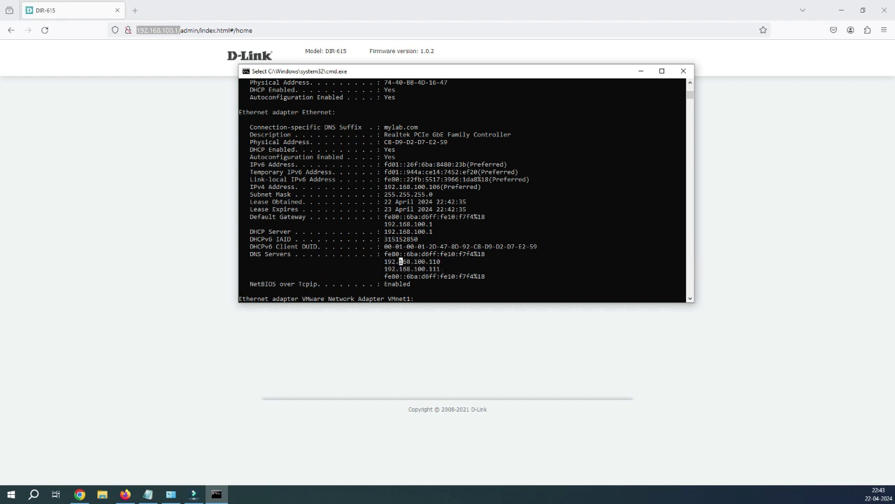
left_click_drag(384, 261, 280, 253)
left_click(446, 268)
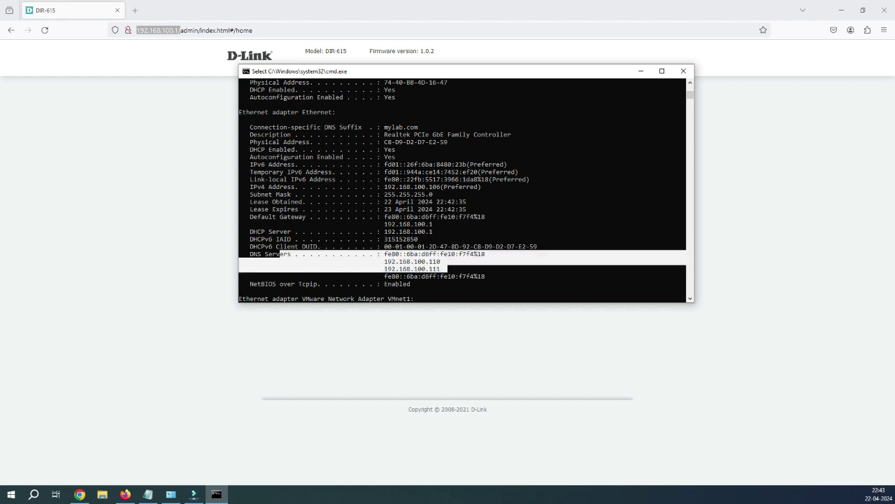
scroll(280, 254, "down", 2)
left_click(450, 239)
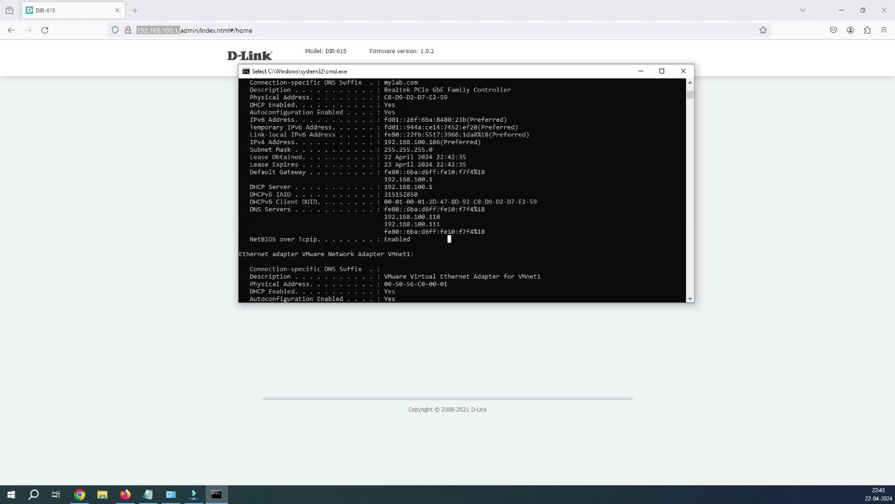
left_click_drag(446, 224, 239, 201)
left_click(416, 239)
scroll(461, 189, "down", 4)
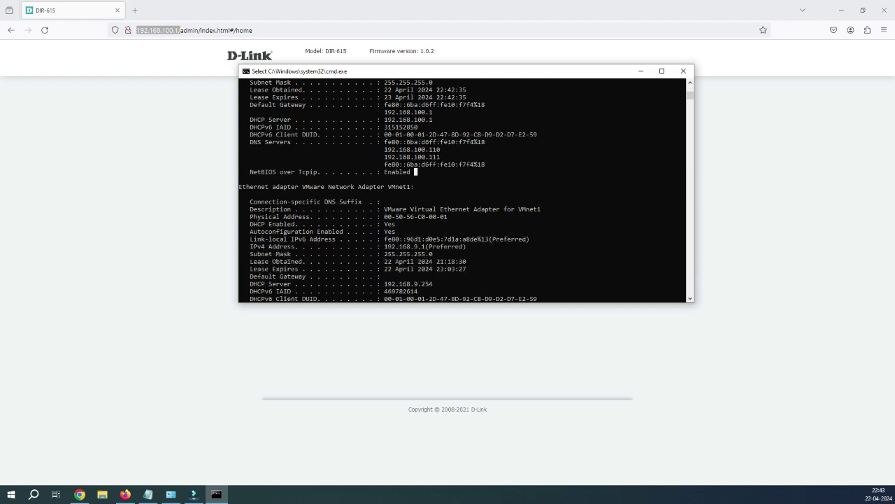
scroll(461, 189, "up", 2)
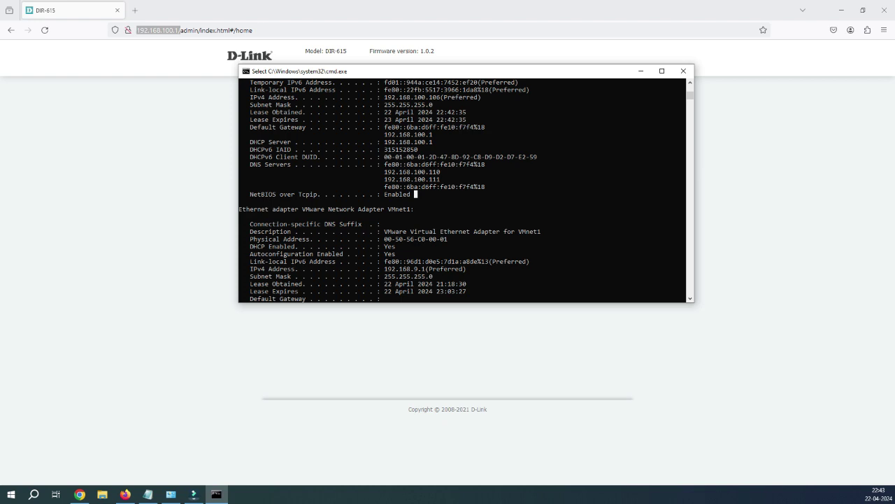
key("alt+Tab")
left_click(419, 154)
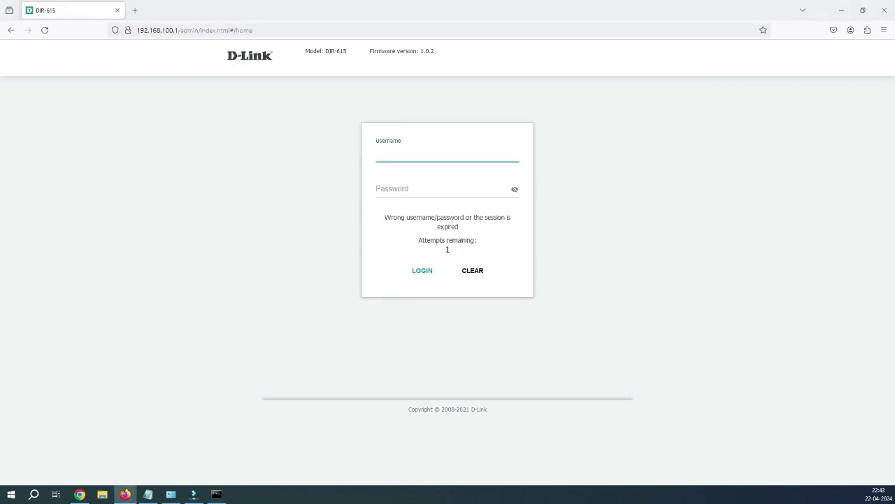